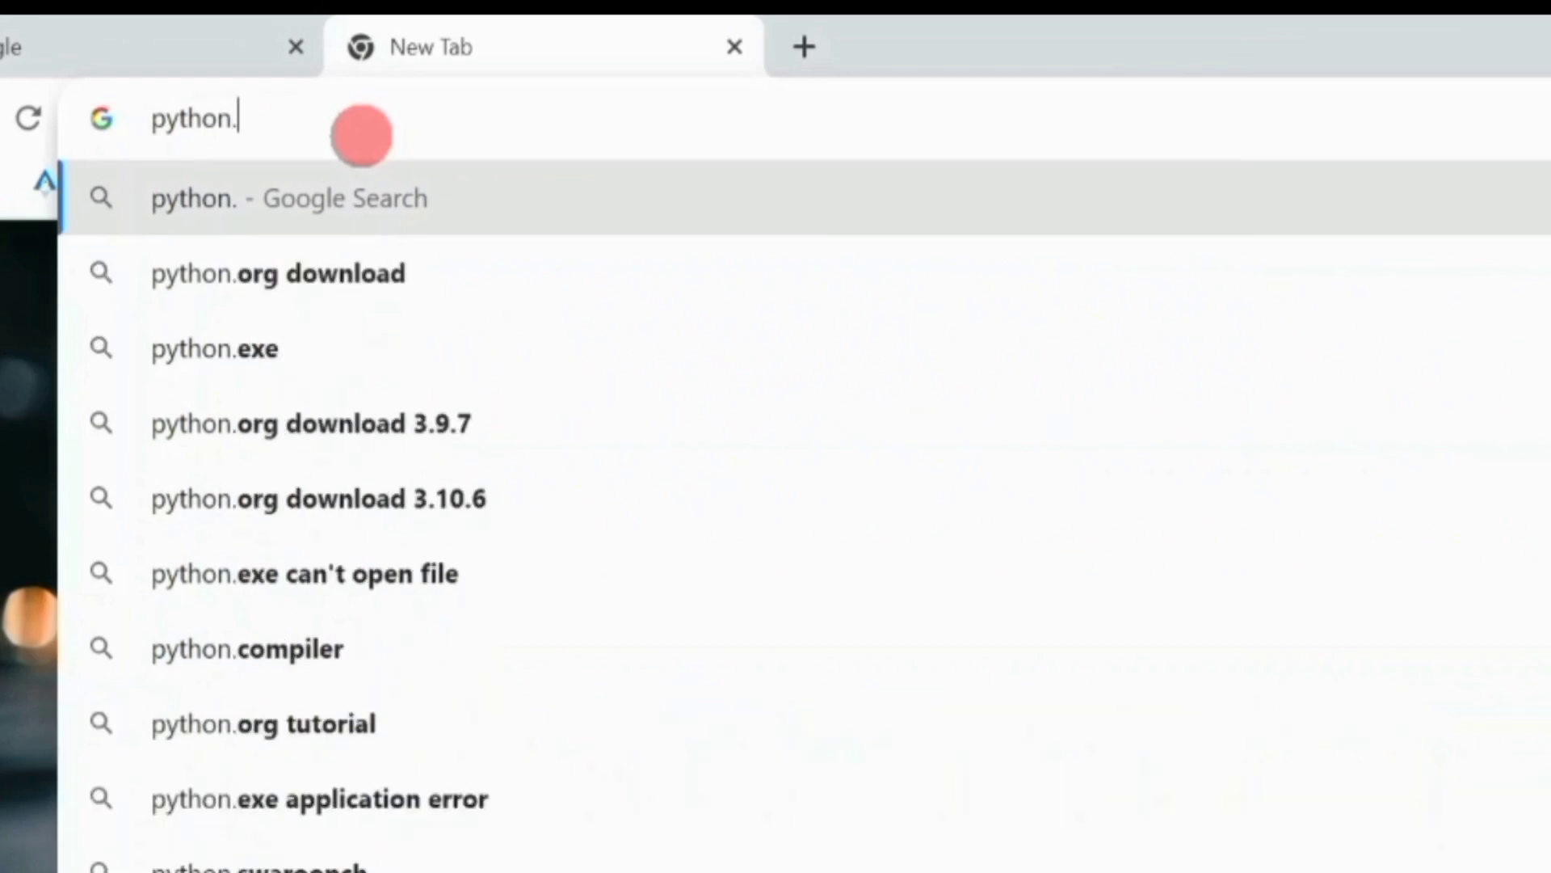
# Open python.org and download the Python 3.12.0 installer for Windows
pyautogui.write('g')
pyautogui.press('Return')
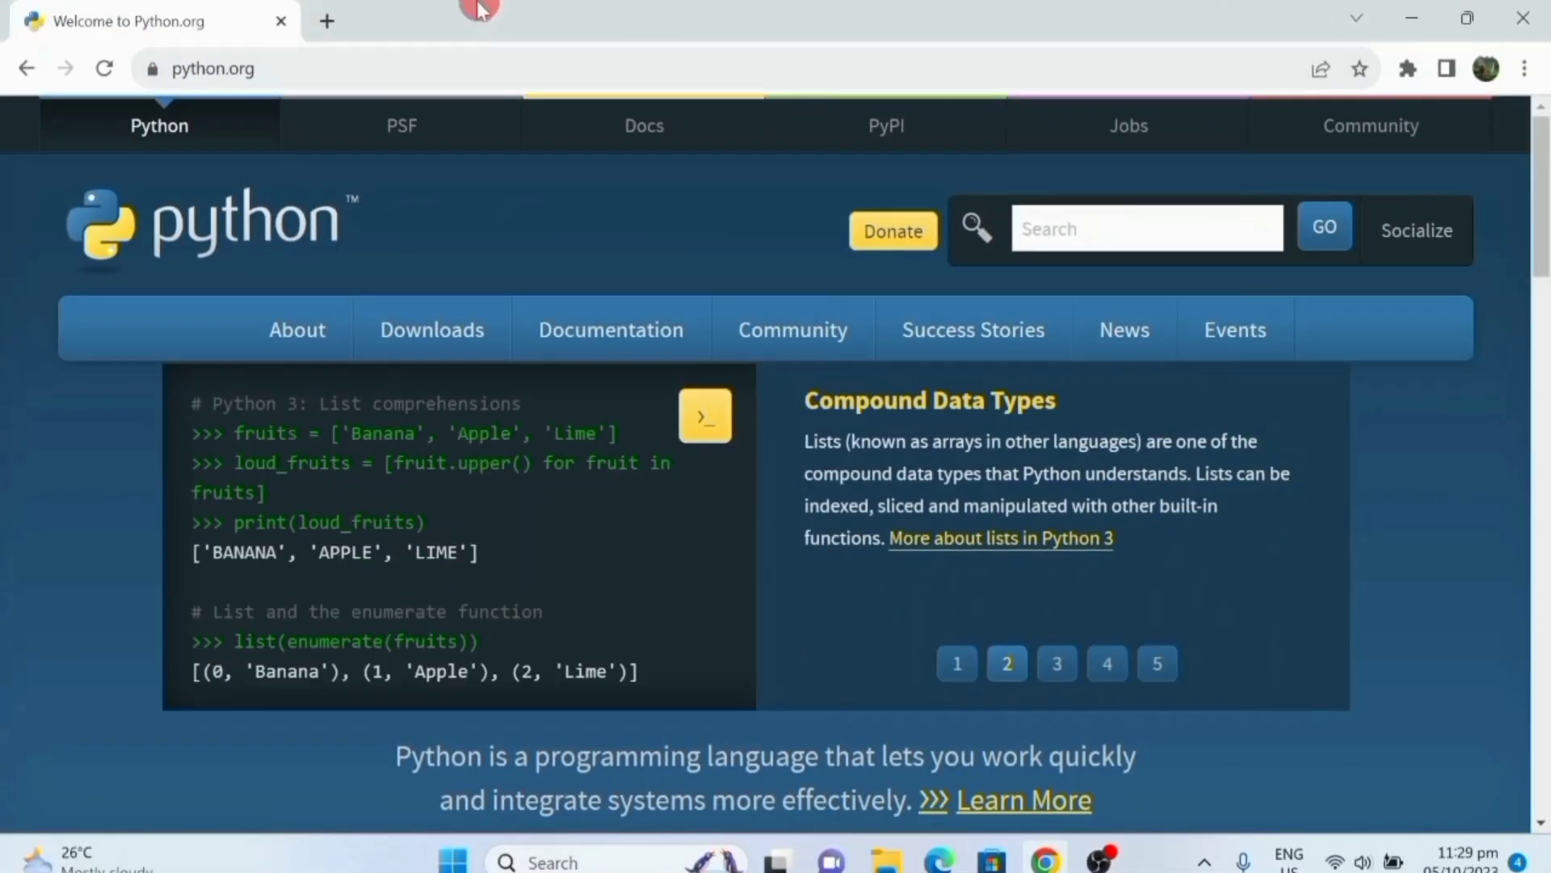
pyautogui.moveTo(460, 335)
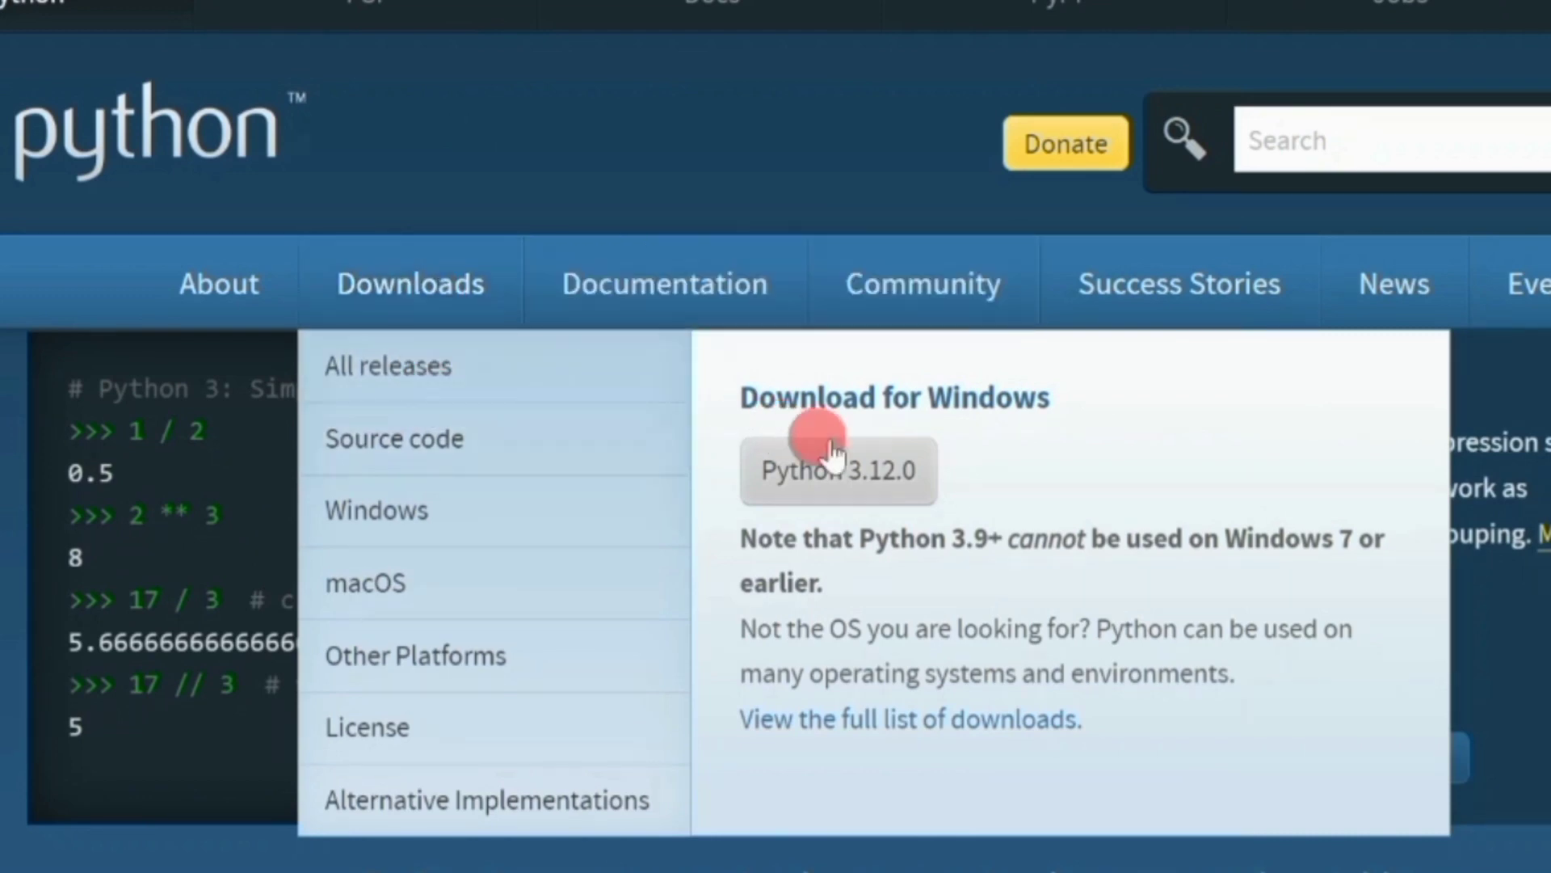
pyautogui.click(863, 489)
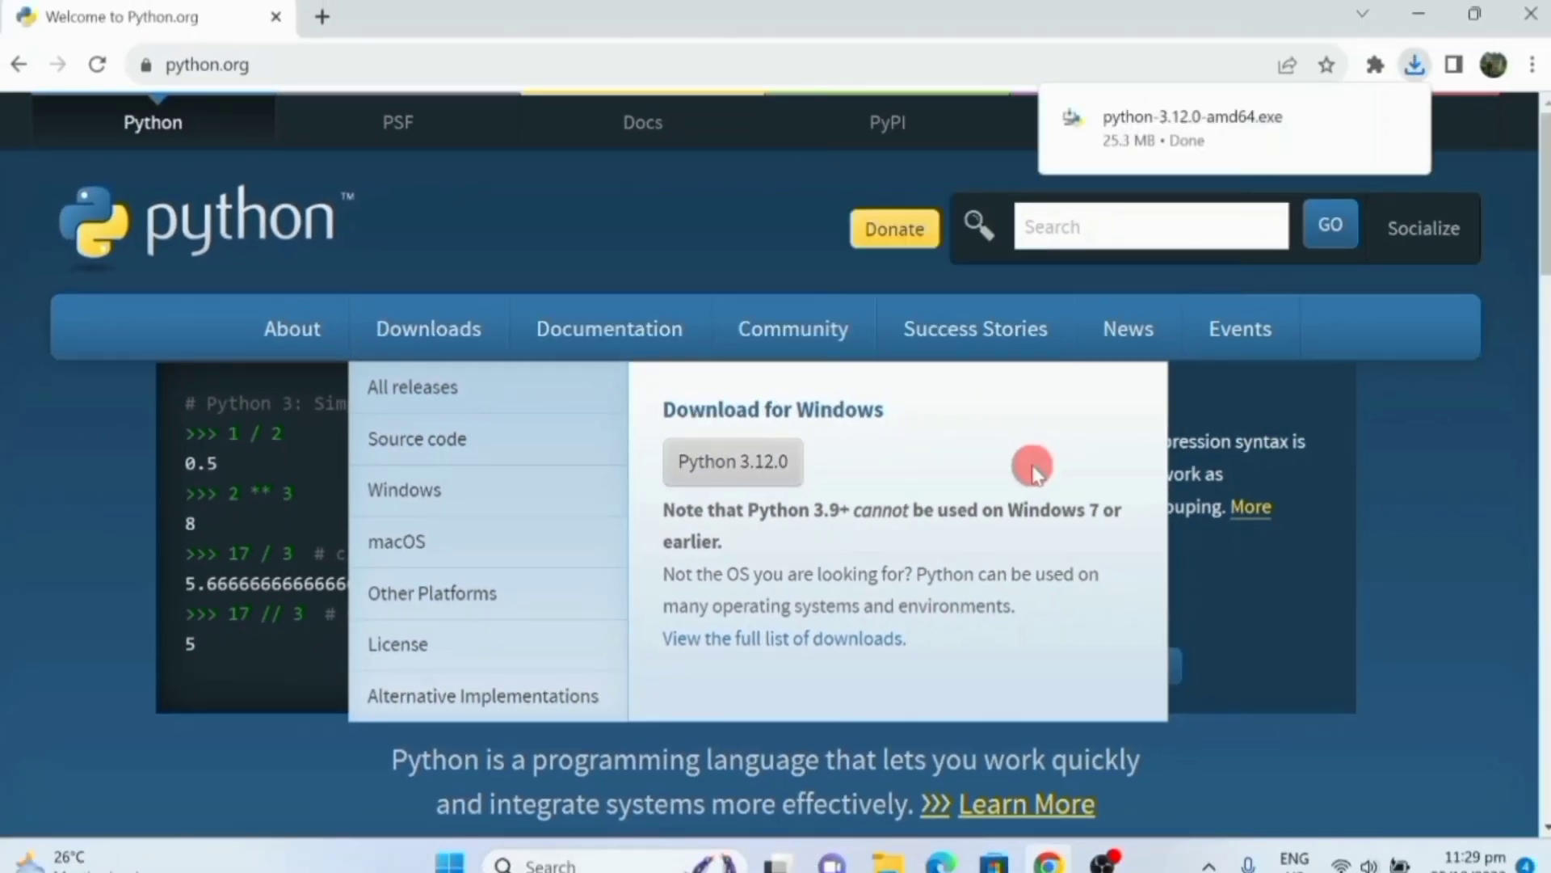
# Launch the python-3.12.0-amd64 installer from the Downloads folder, removing its file protection
pyautogui.click(1358, 118)
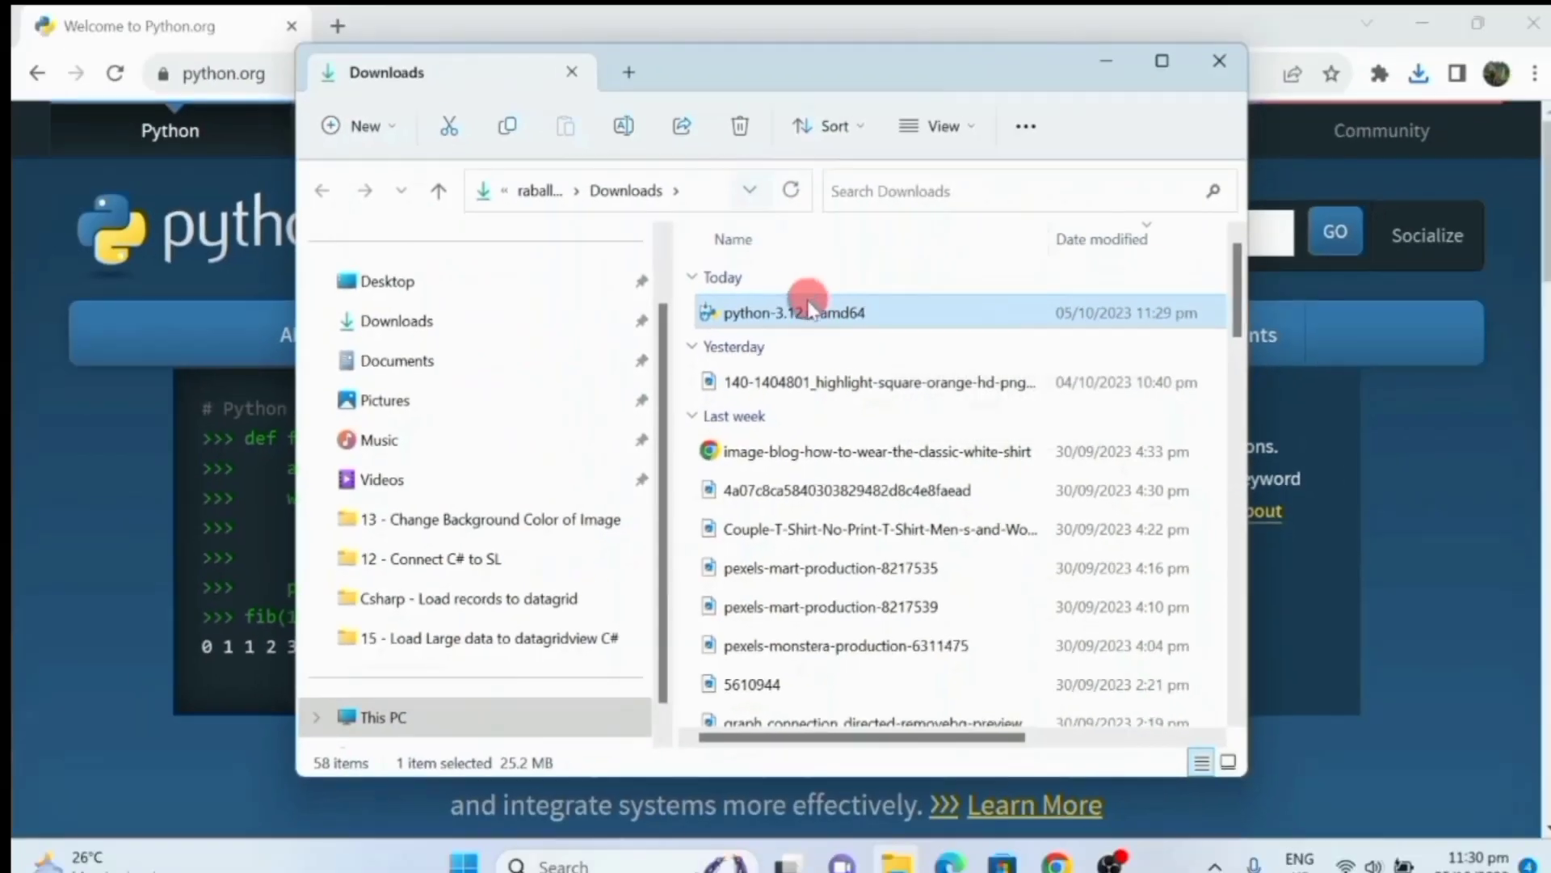
pyautogui.doubleClick(800, 307)
pyautogui.click(751, 543)
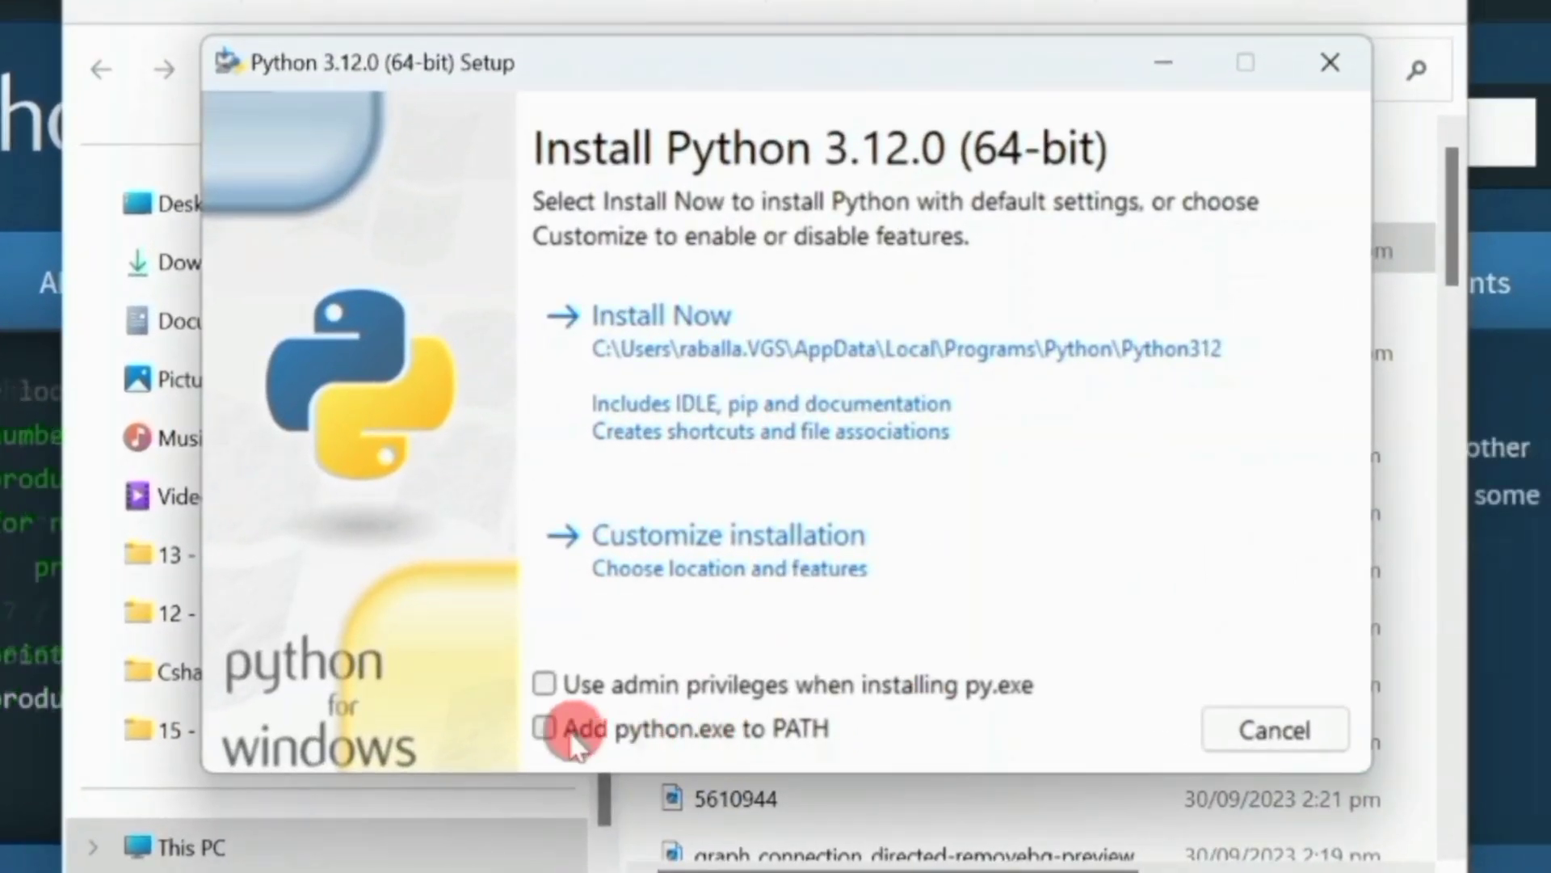
# Install Python 3.12.0 with default settings, adding python.exe to PATH and using admin privileges for py.exe, and close the setup and Downloads windows
pyautogui.click(542, 727)
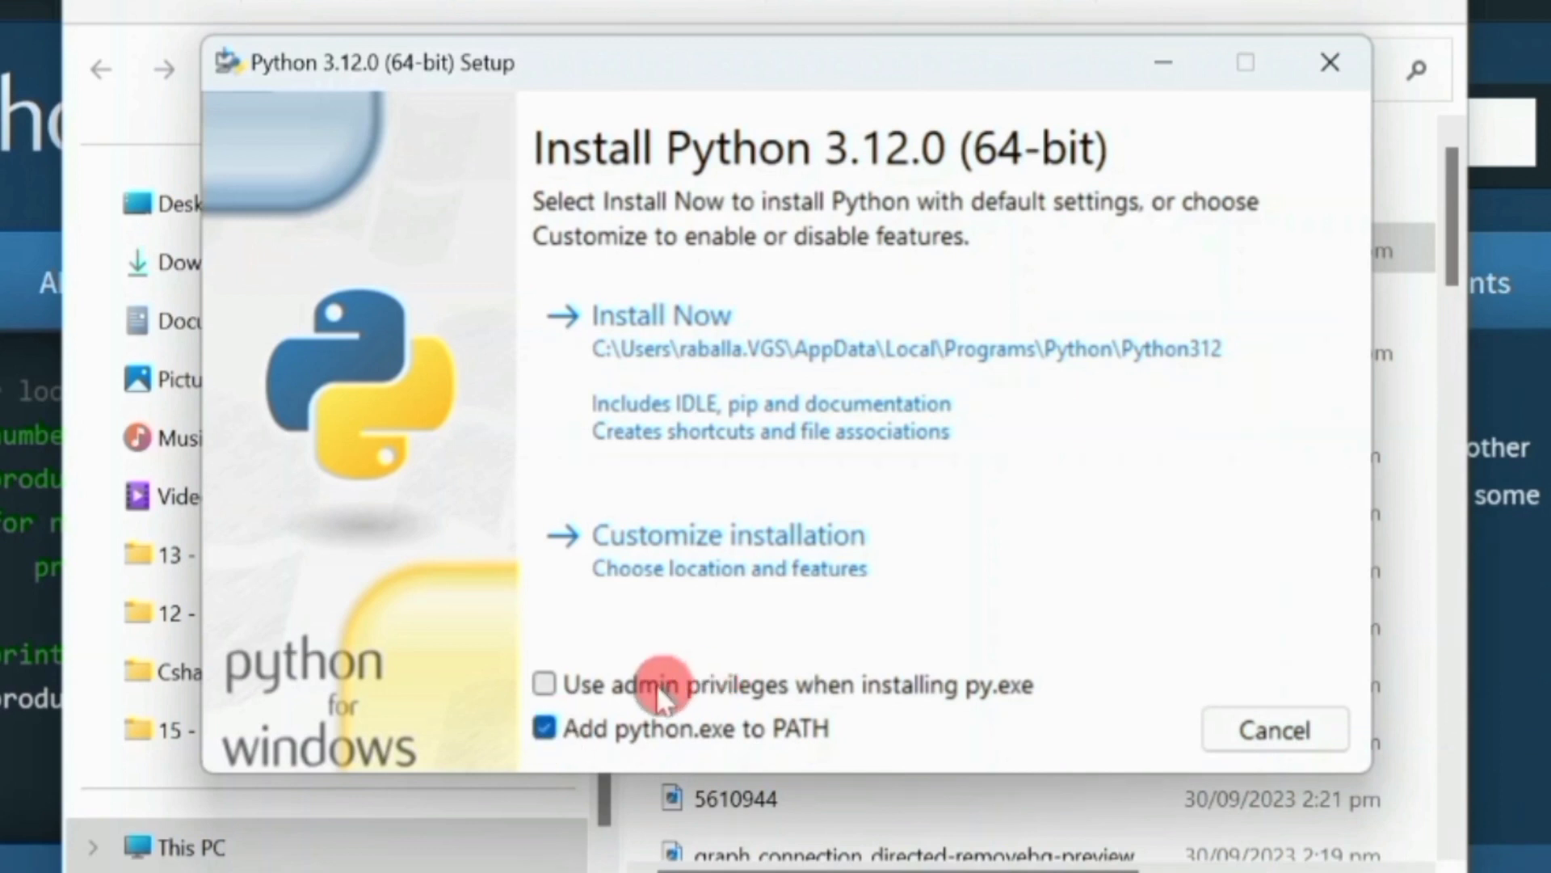
pyautogui.click(545, 685)
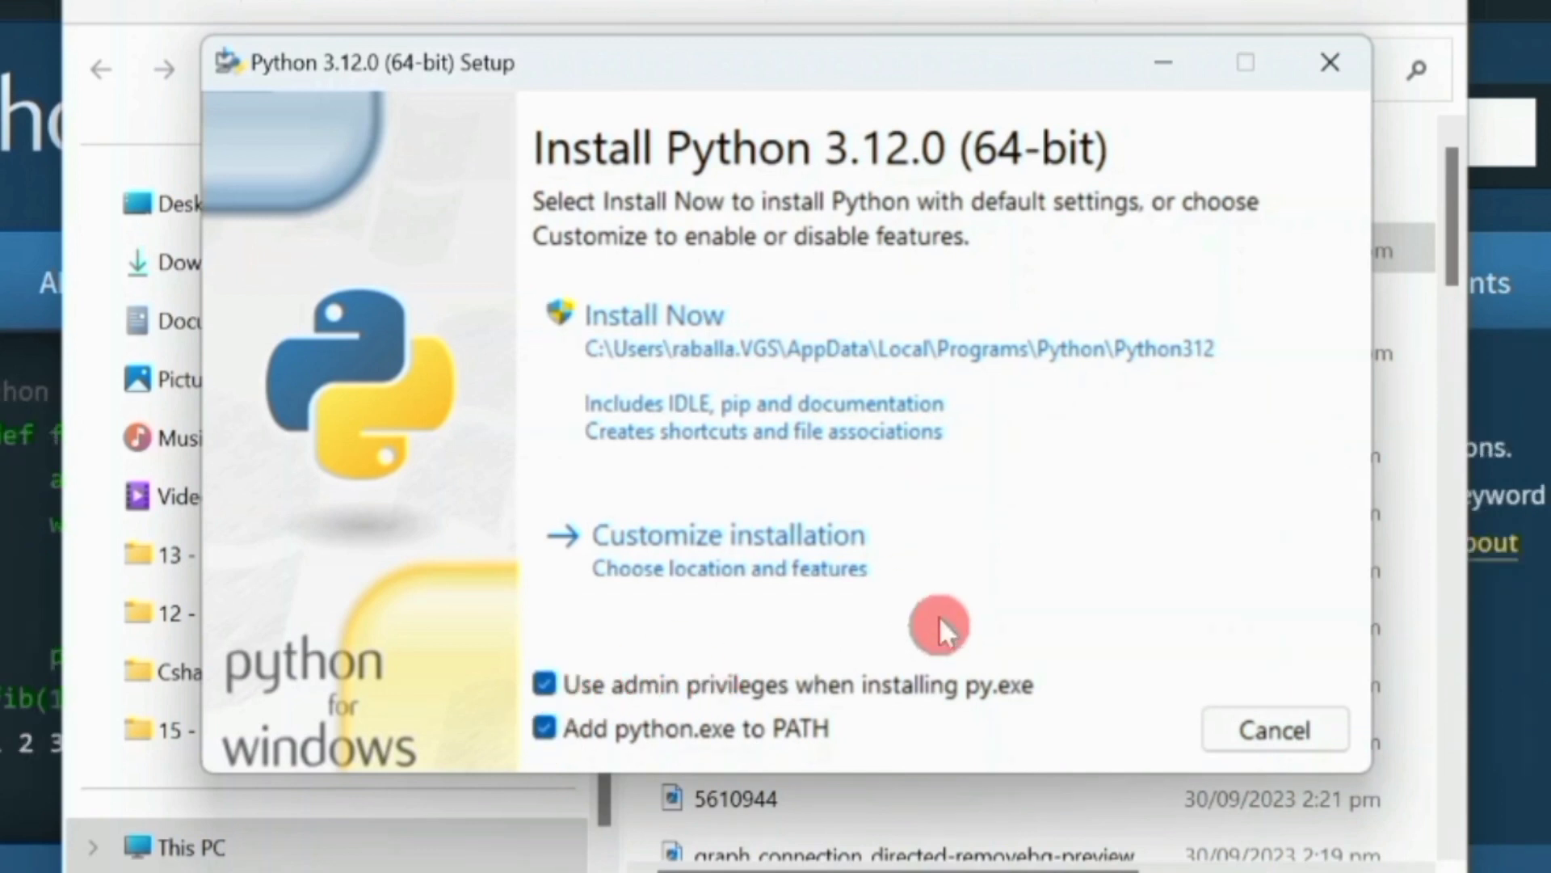
pyautogui.click(754, 317)
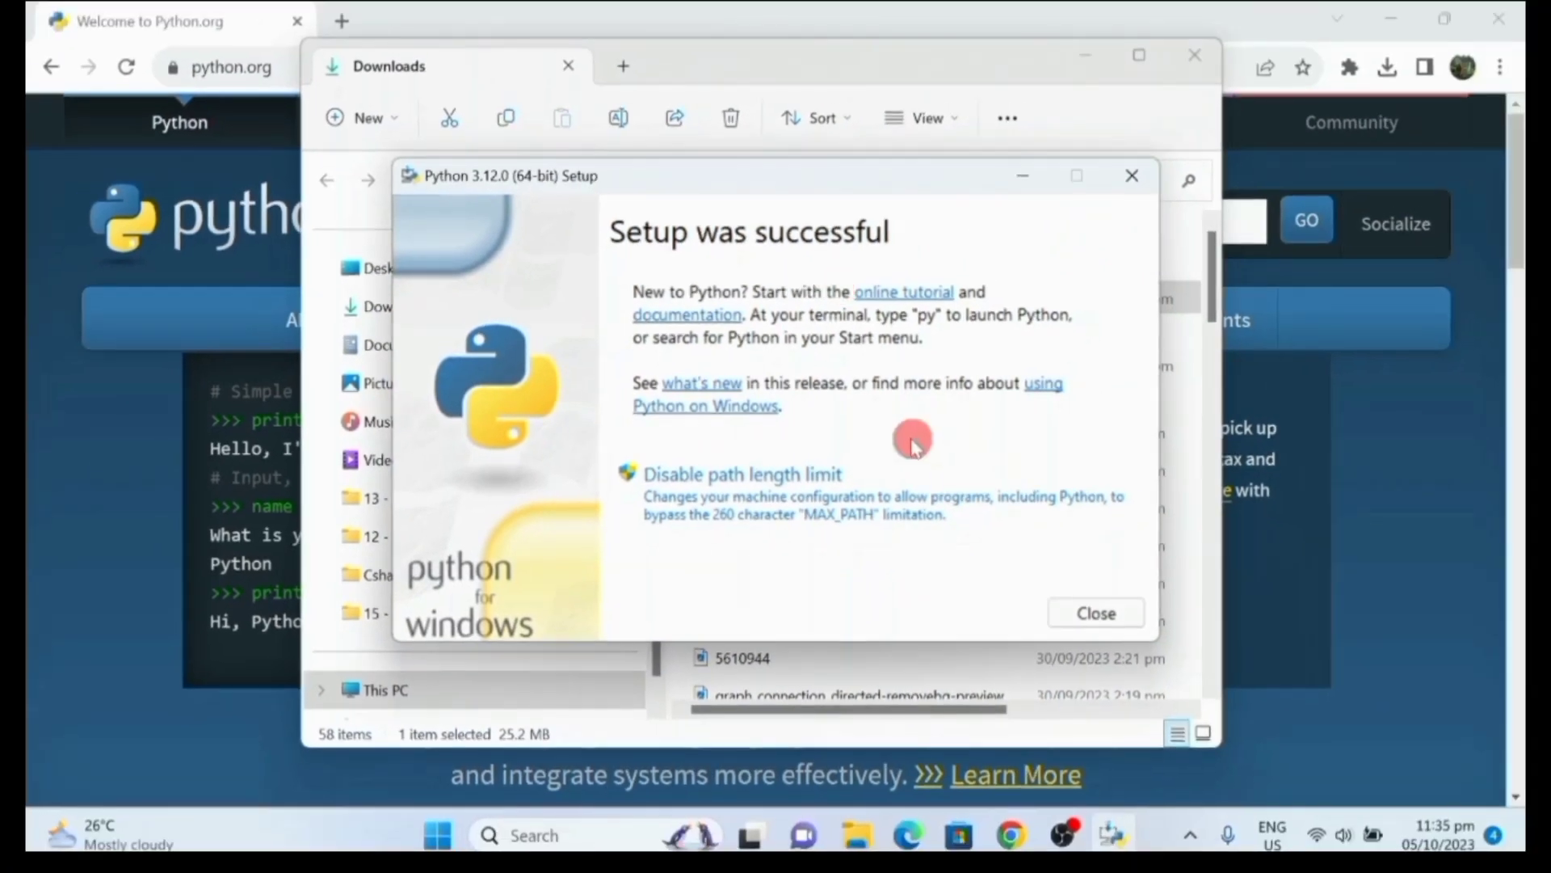
pyautogui.click(1073, 616)
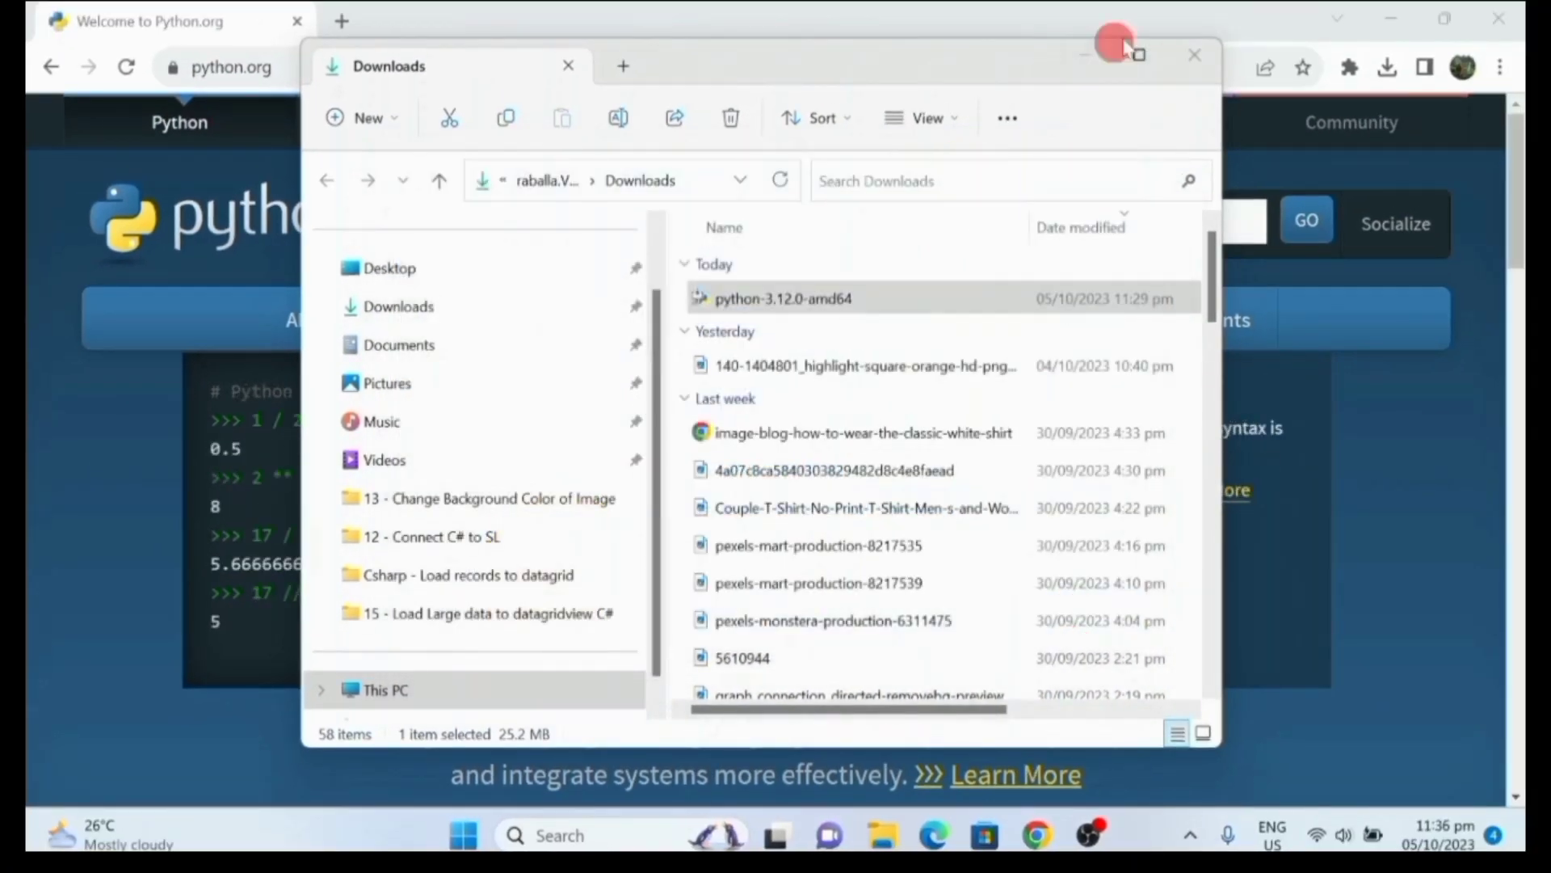
pyautogui.click(1195, 55)
# Open jetbrains.com/pycharm/ in a new browser tab and close the Python.org tab
pyautogui.click(345, 25)
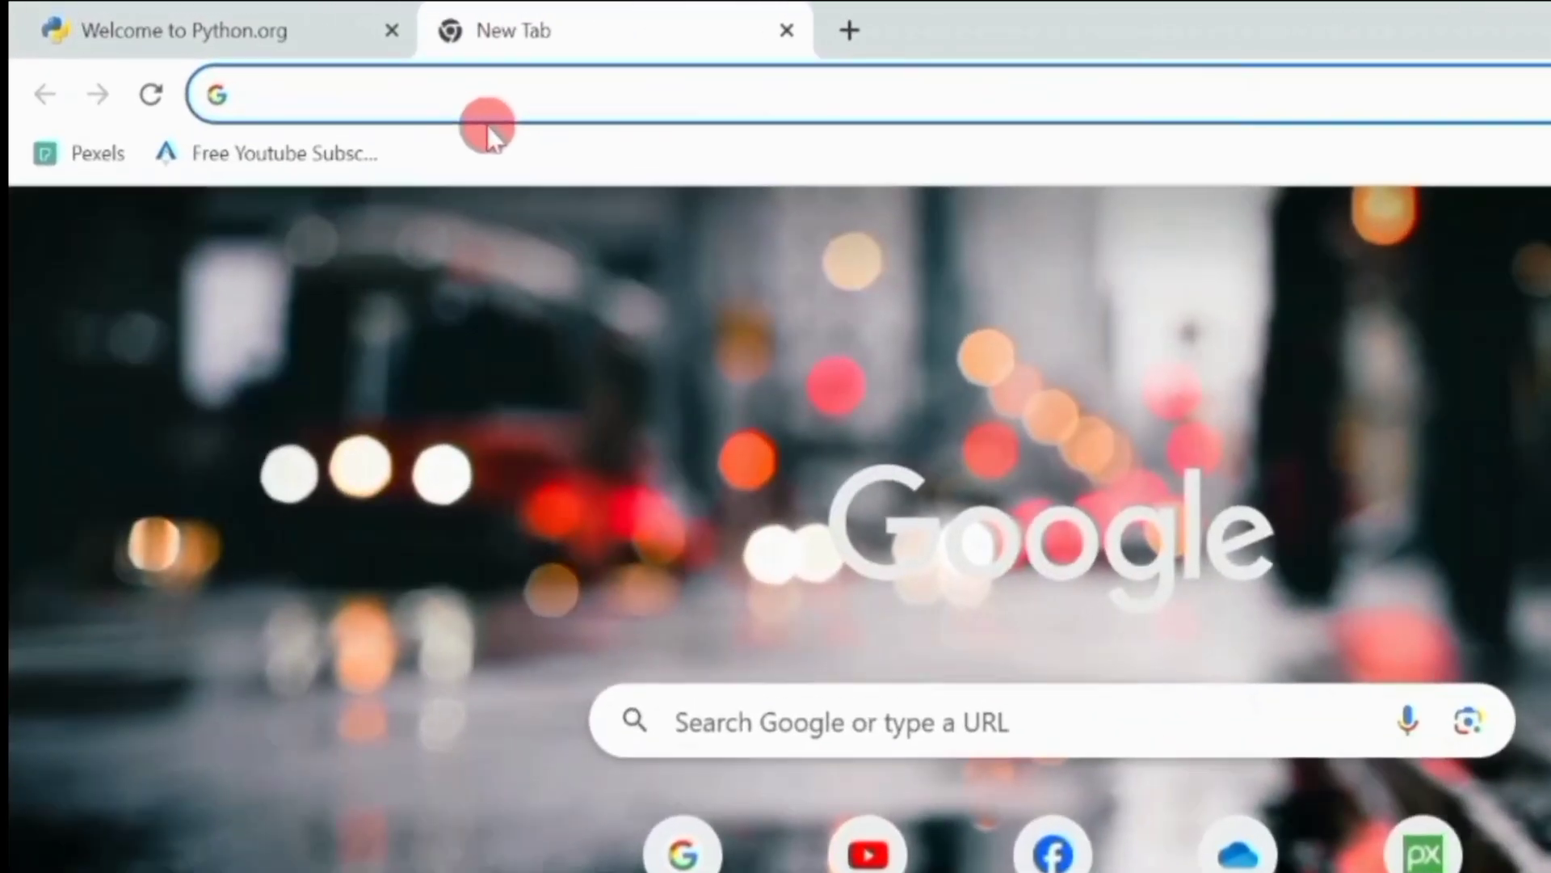
pyautogui.write('jetbrain')
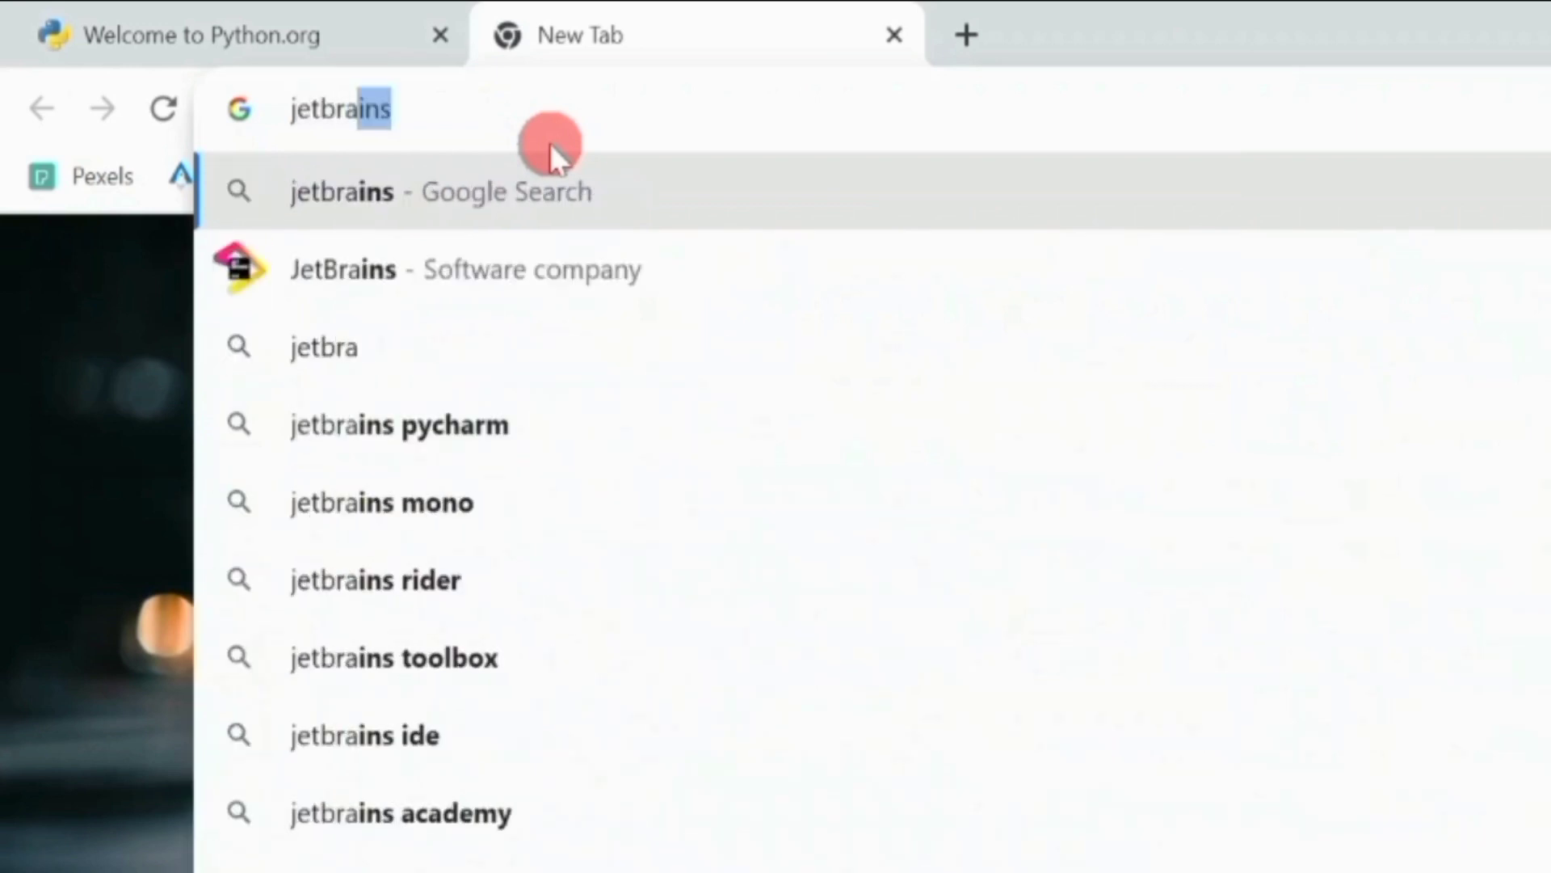
pyautogui.write('s')
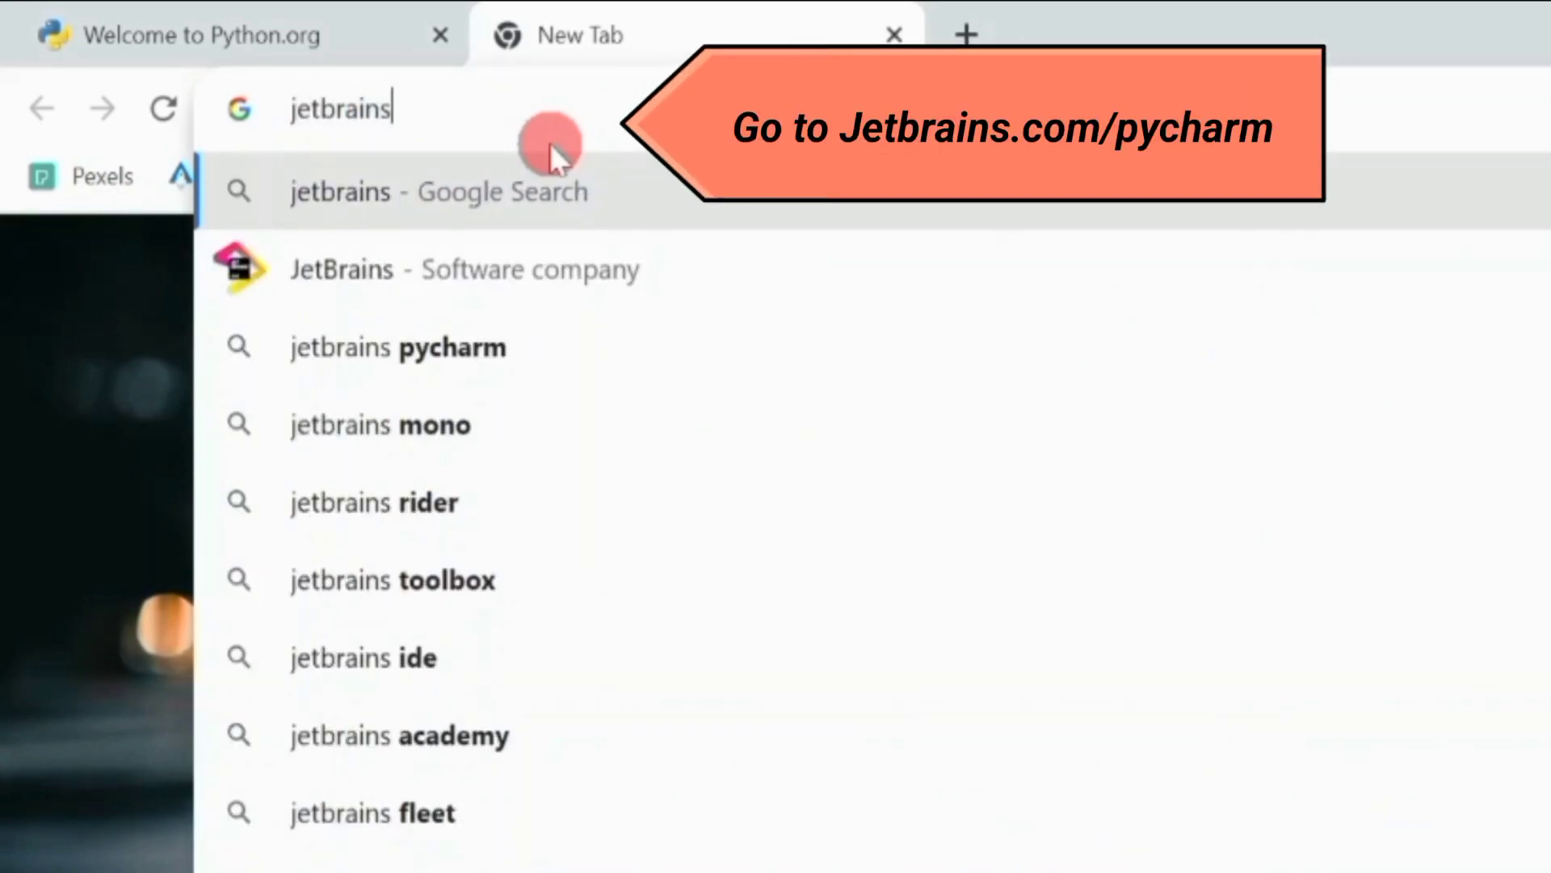
pyautogui.write('.com/')
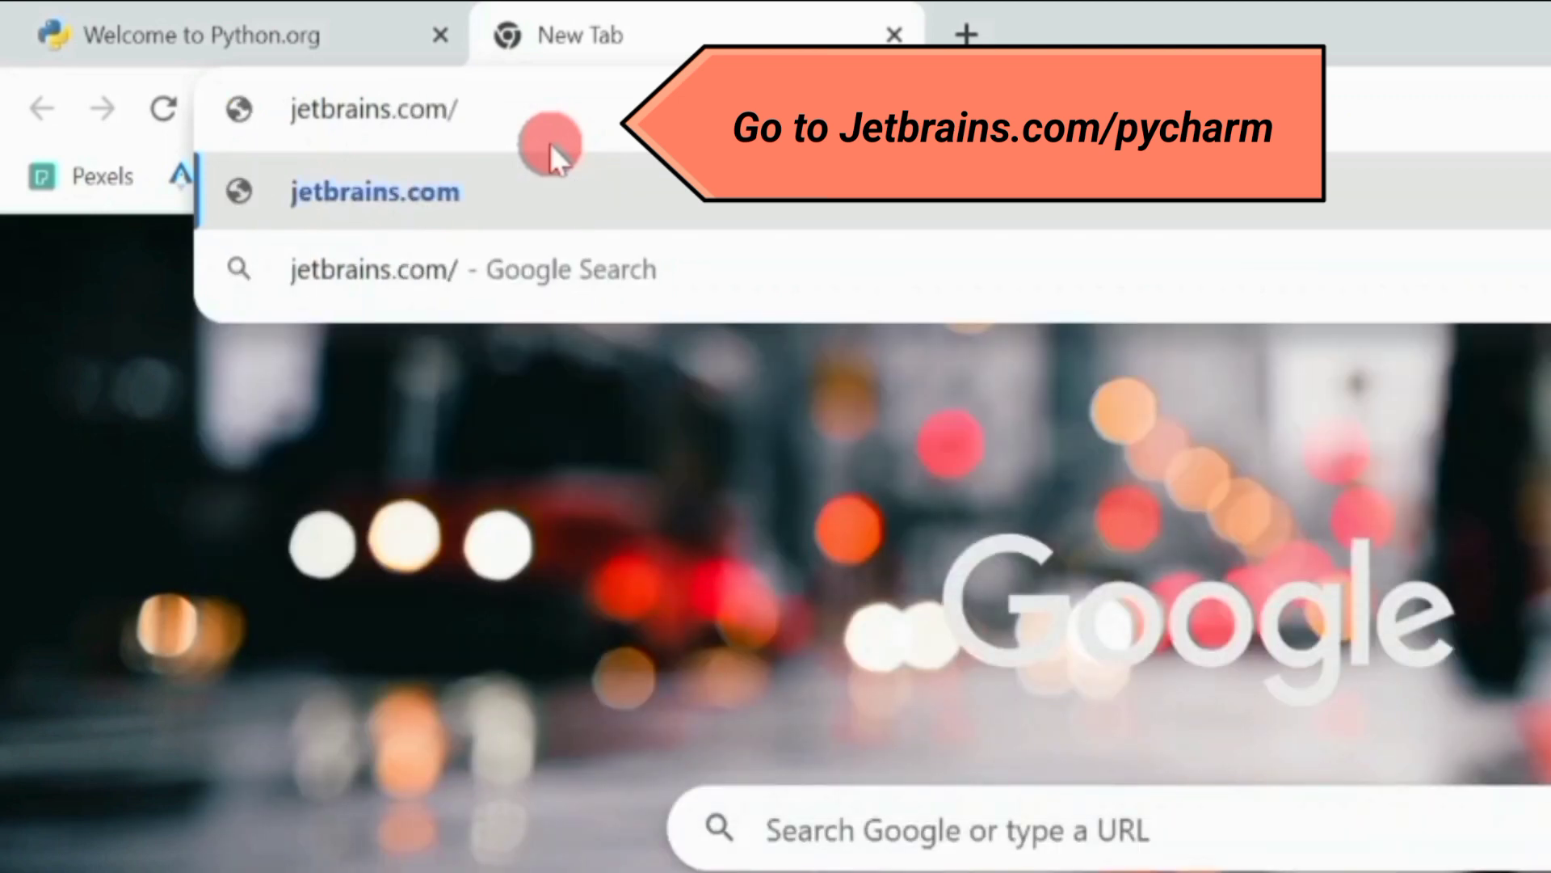
pyautogui.write('py')
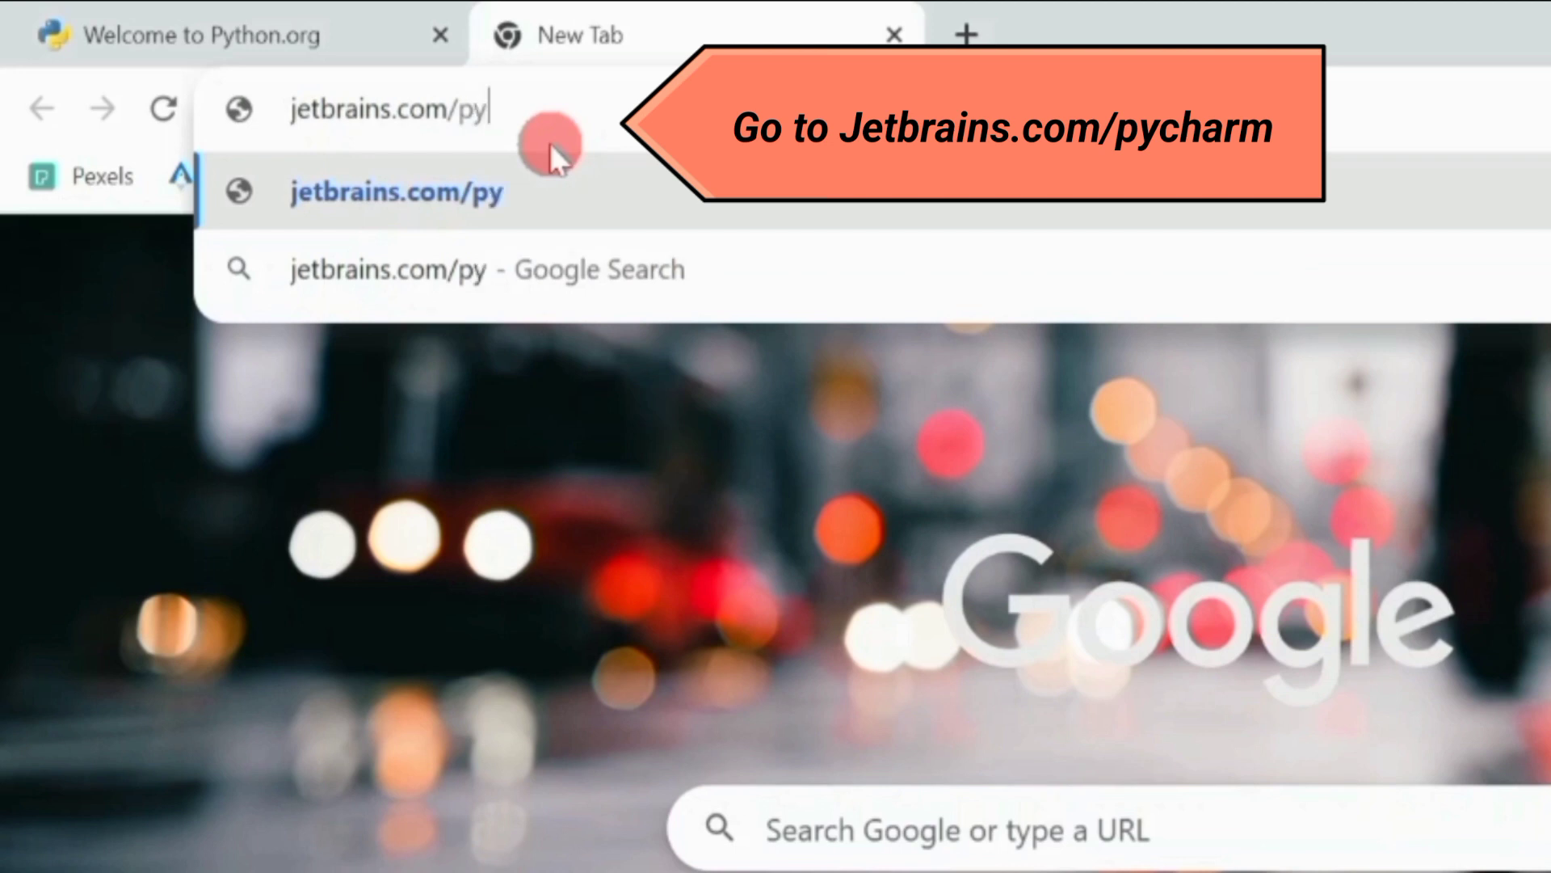
pyautogui.write('charm')
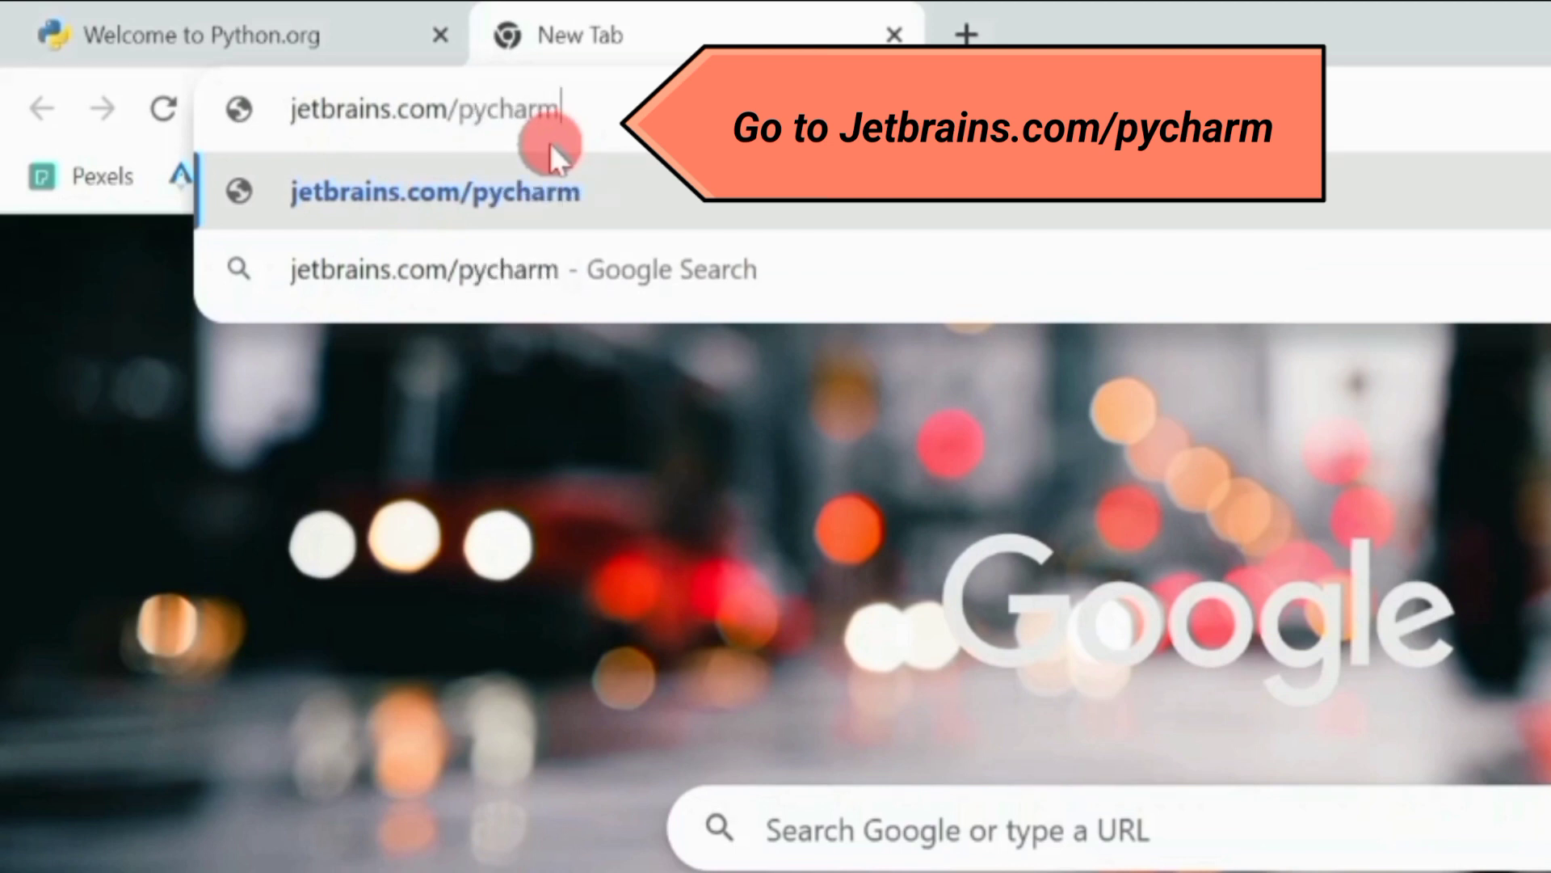
pyautogui.write('/')
pyautogui.press('Return')
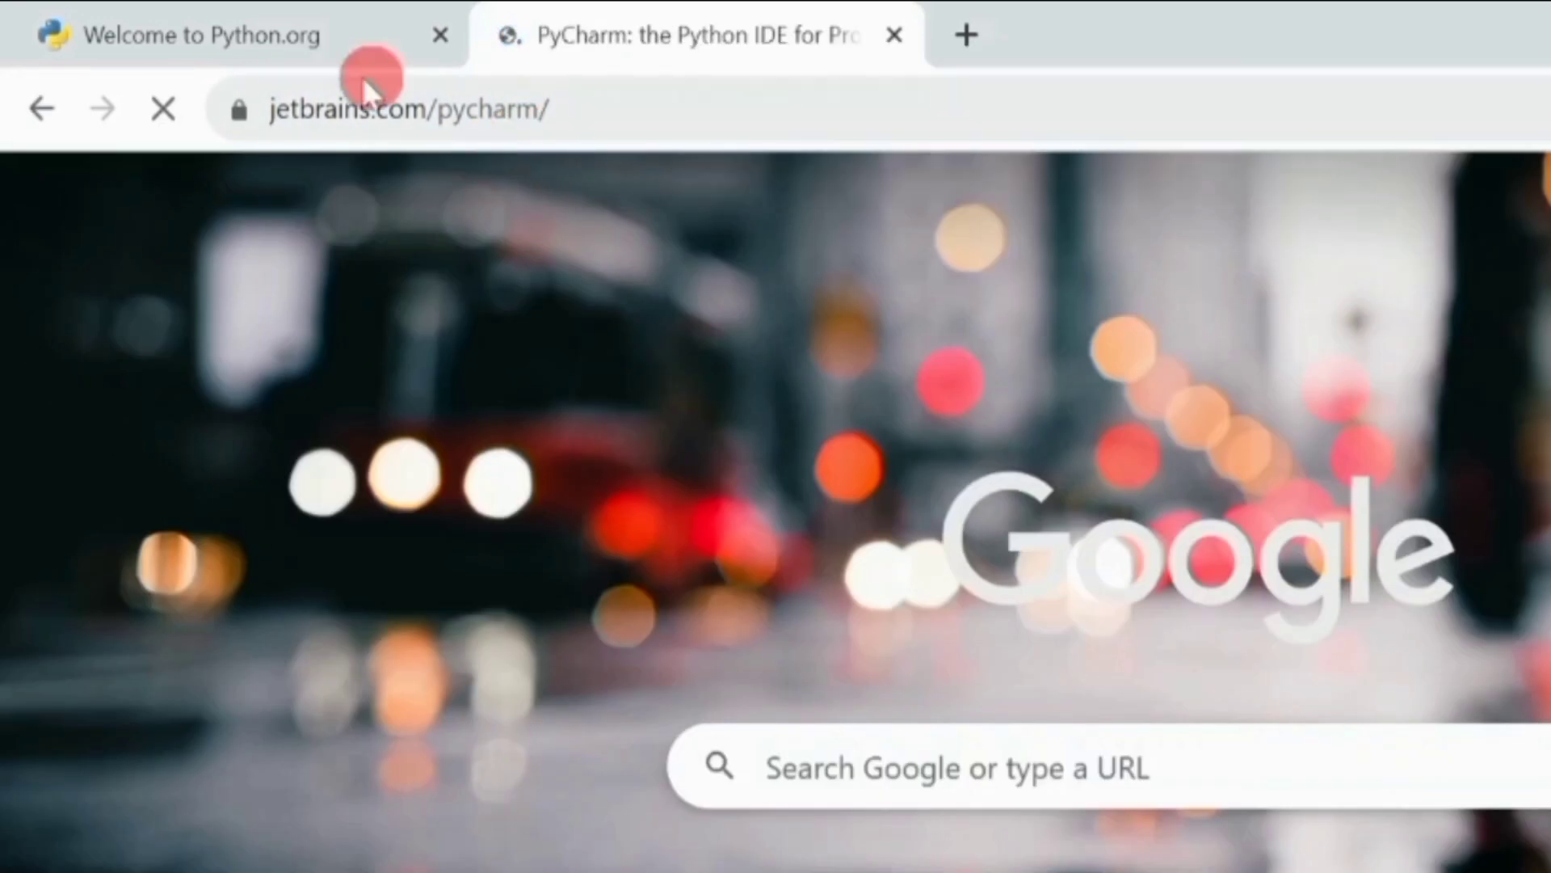
pyautogui.click(331, 37)
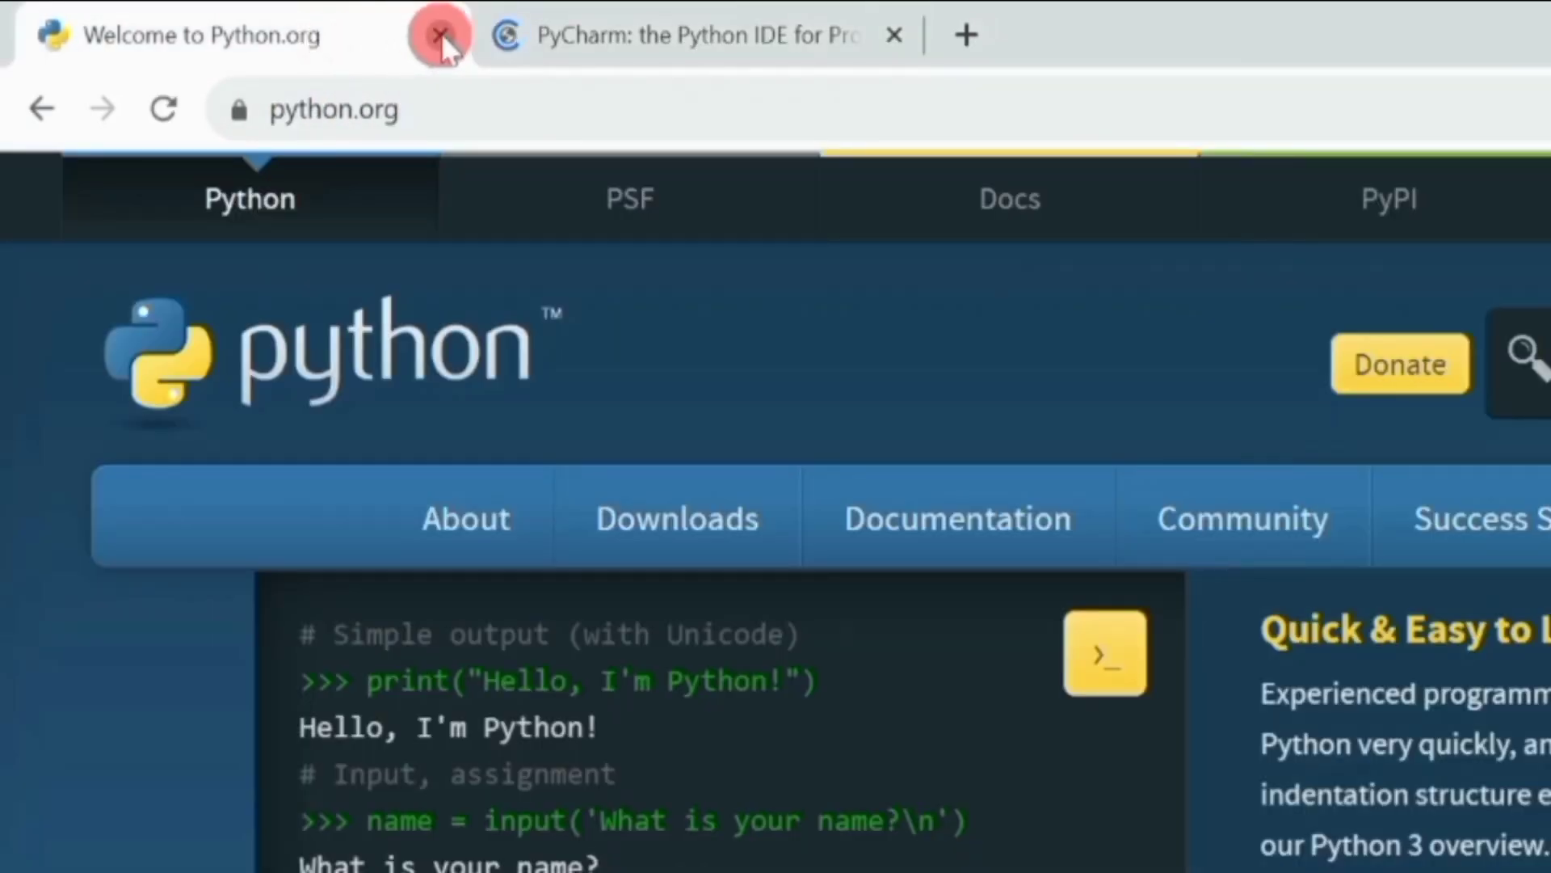
pyautogui.click(440, 36)
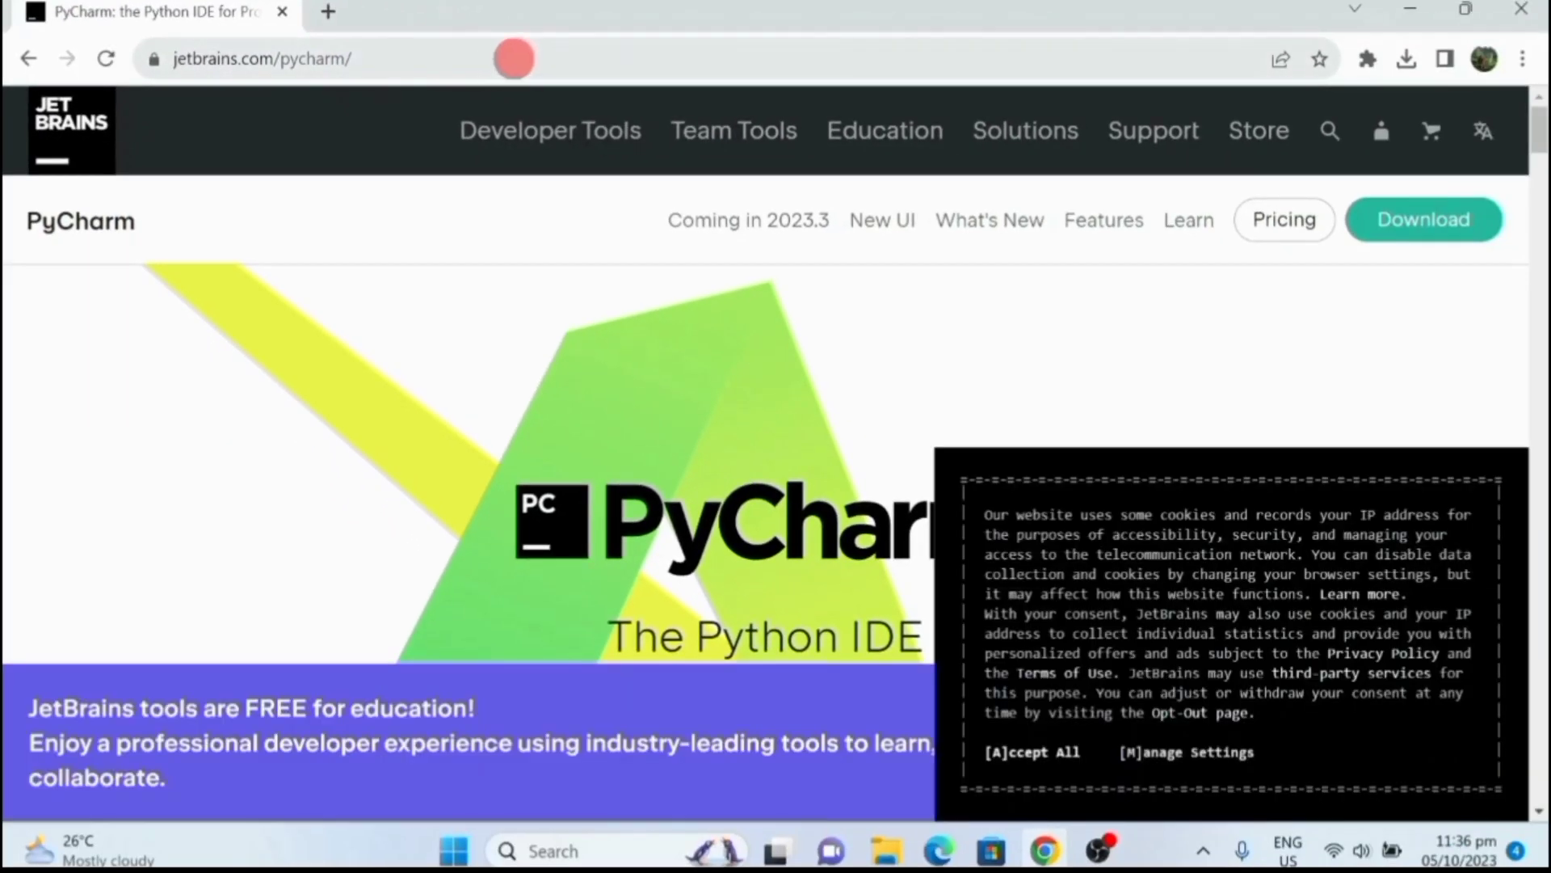
# Download the free PyCharm Community Edition installer for Windows from the PyCharm download page
pyautogui.click(514, 58)
pyautogui.click(514, 58)
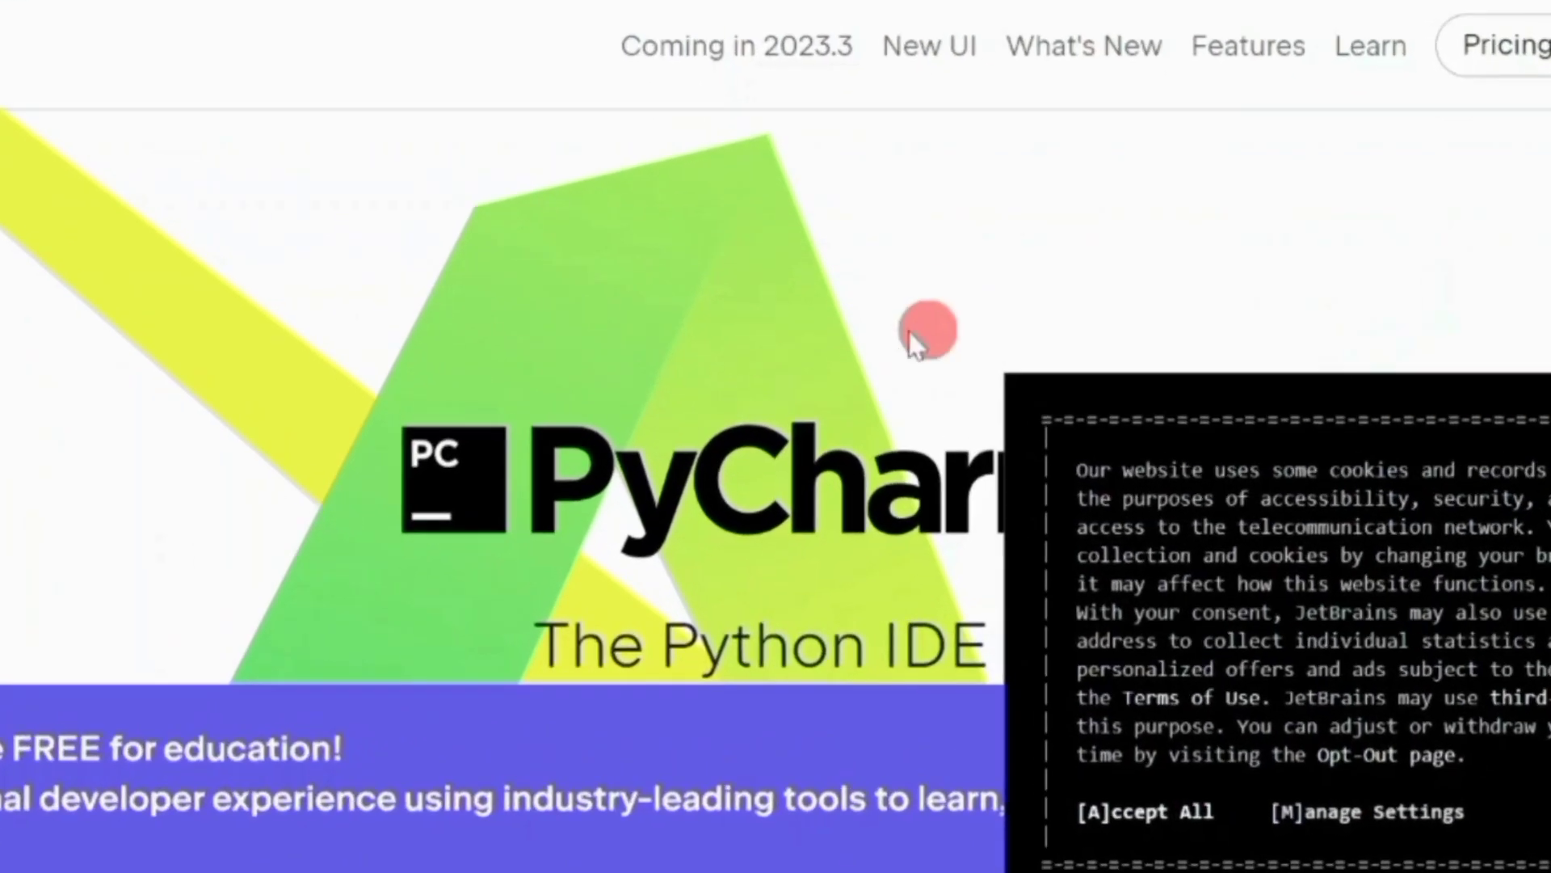
pyautogui.scroll(-3, 881, 428)
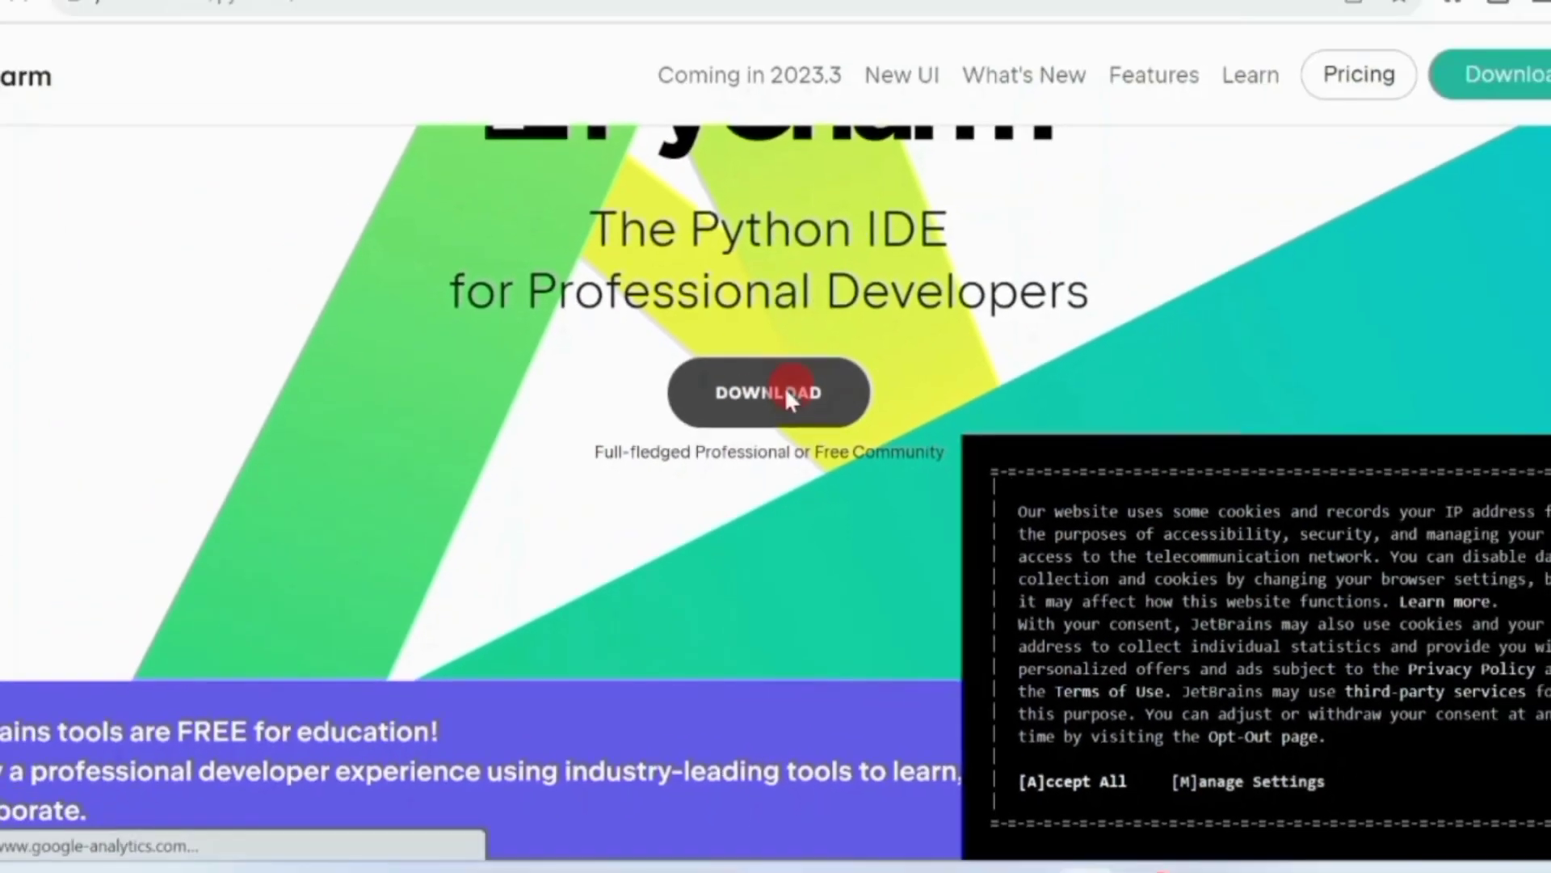
pyautogui.click(783, 393)
pyautogui.scroll(-2, 1015, 382)
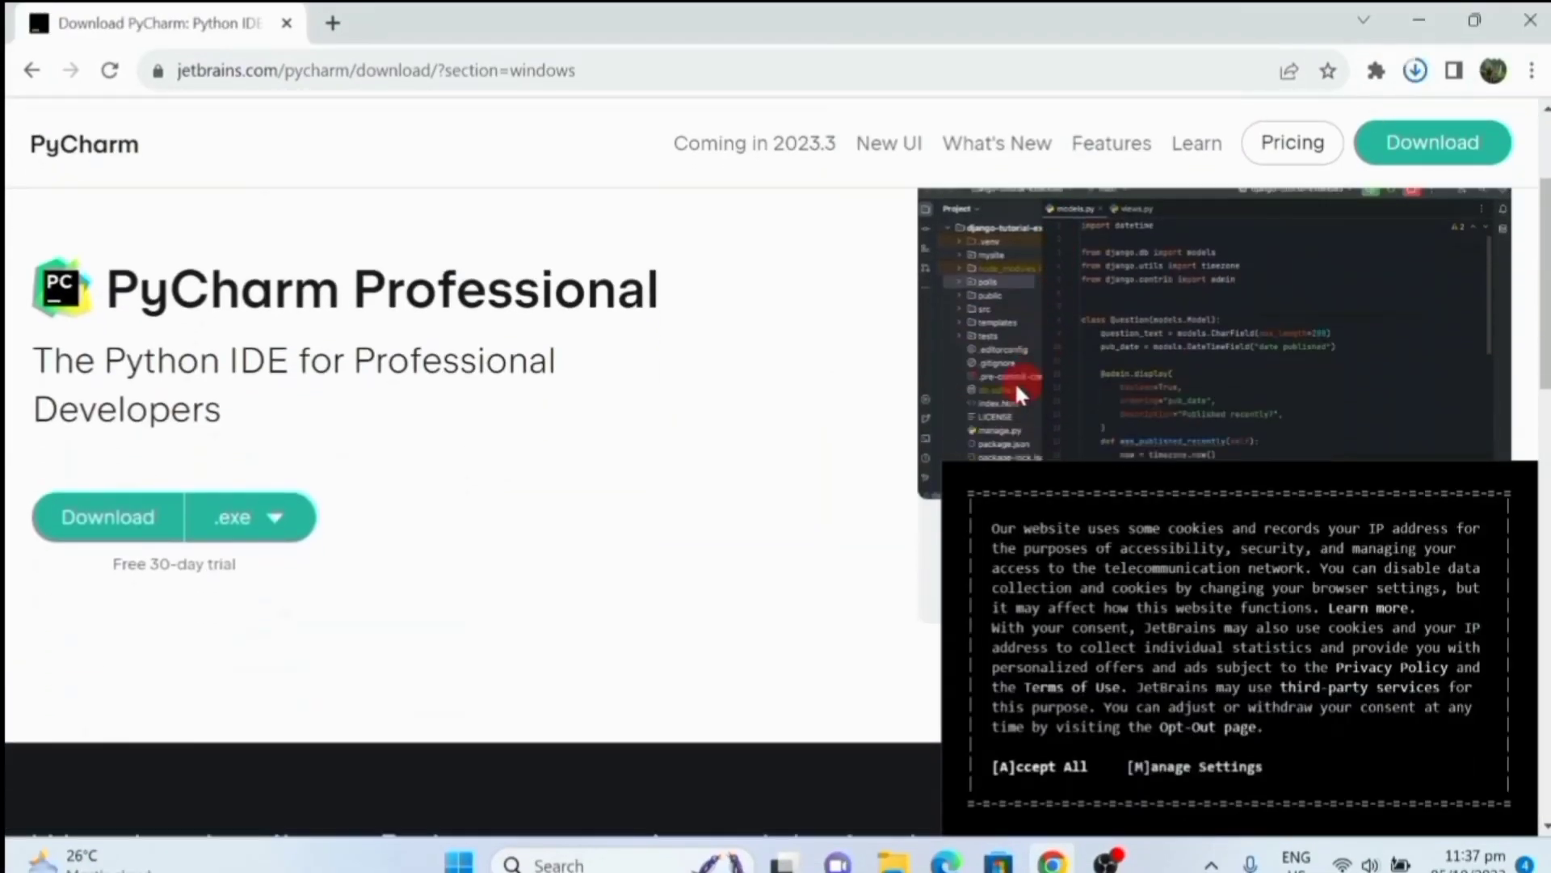
pyautogui.scroll(-10, 1015, 382)
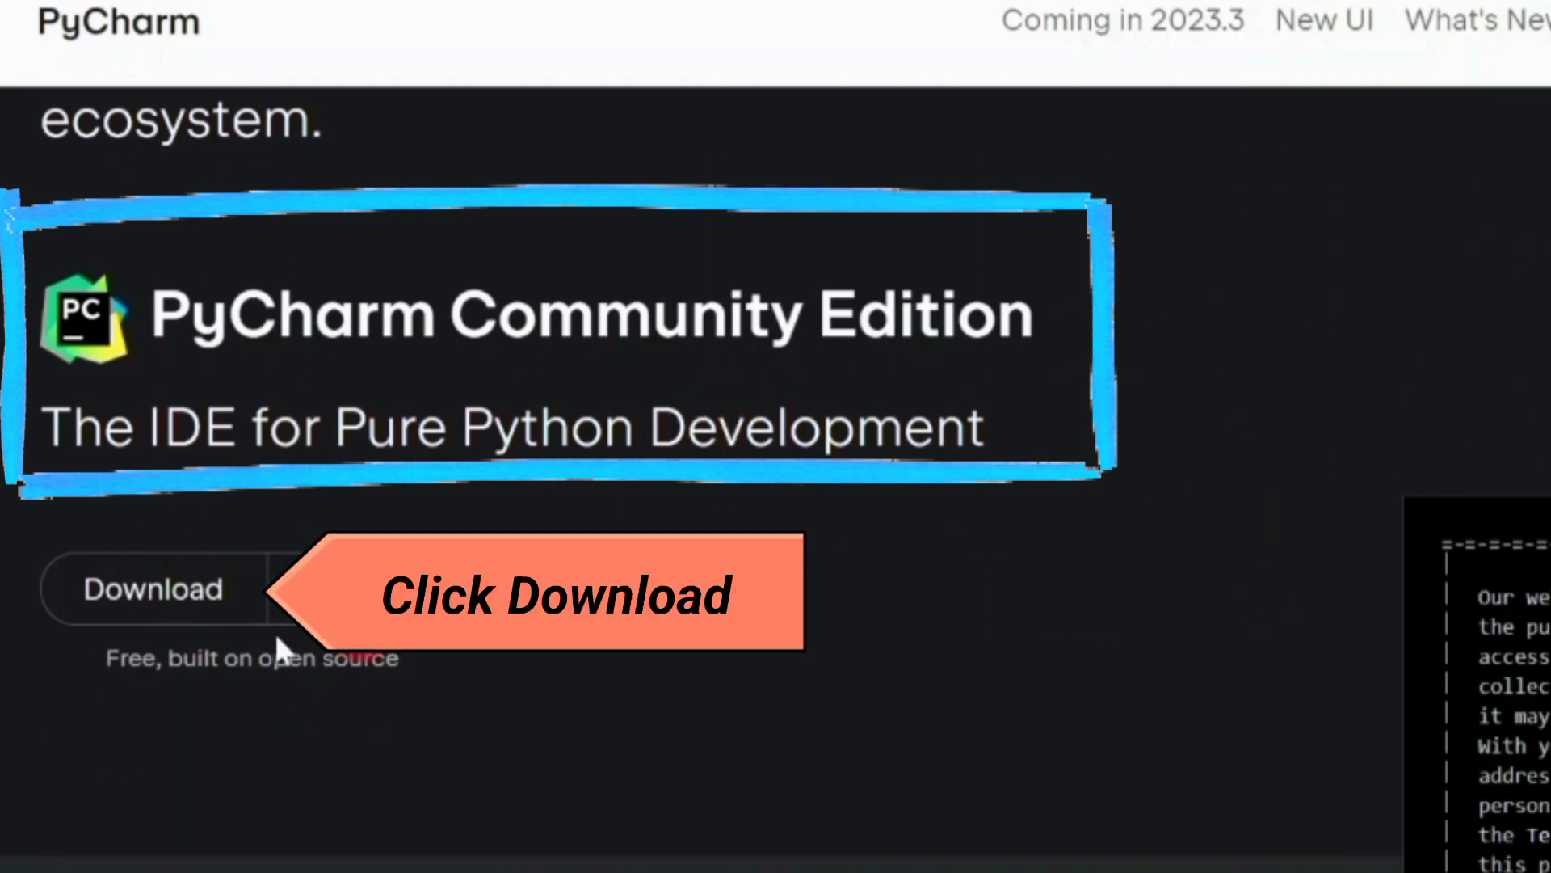
pyautogui.click(118, 585)
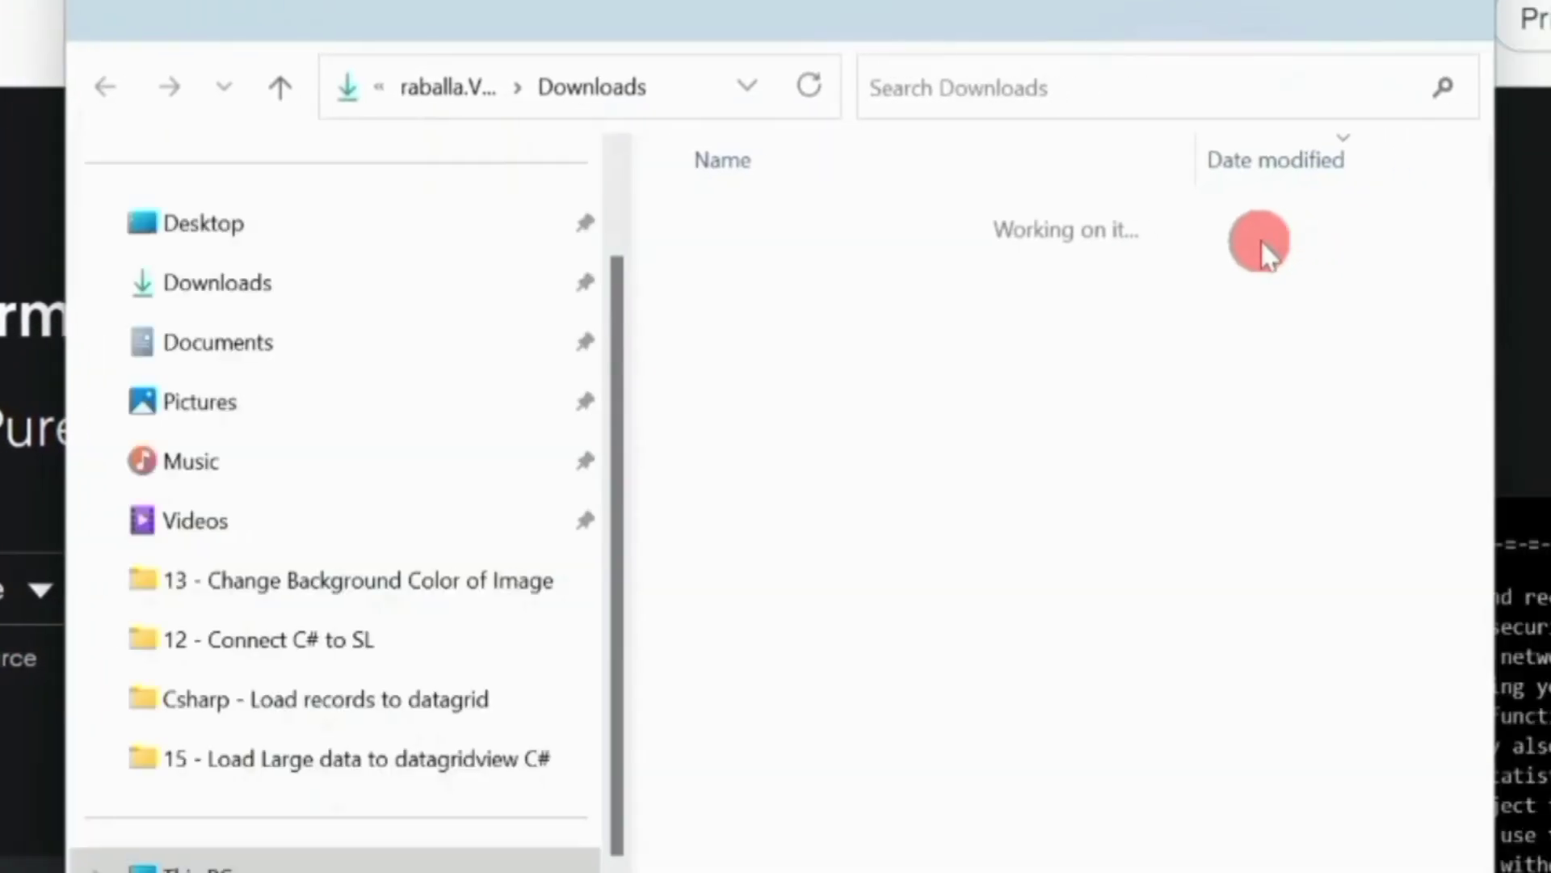
# Launch the pycharm-community-2023.2.2 installer from the Downloads folder, removing its file protection
pyautogui.click(860, 291)
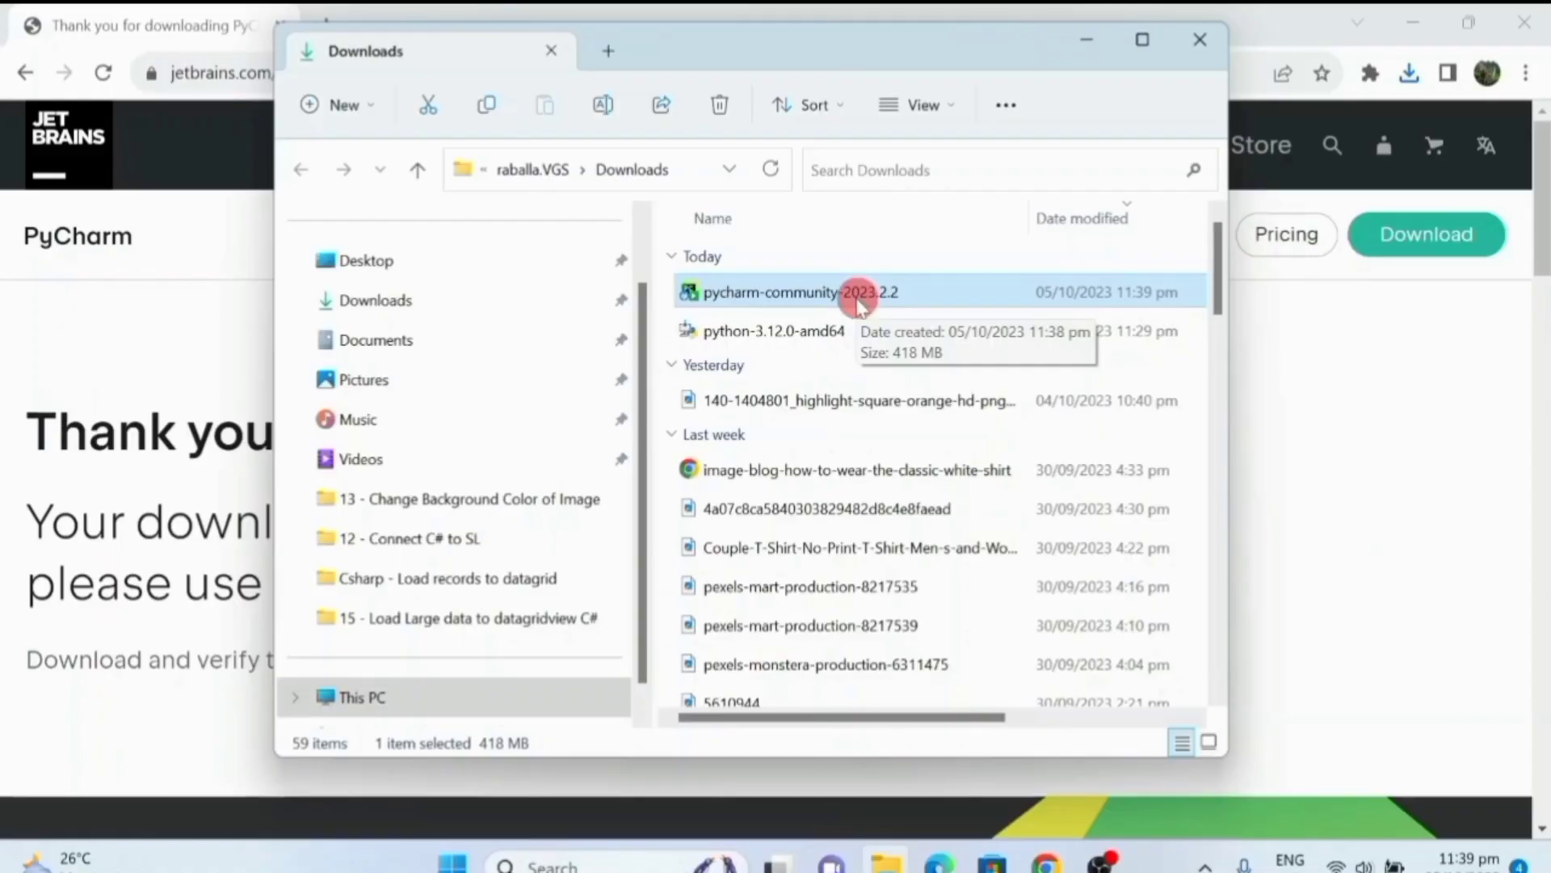
pyautogui.doubleClick(861, 290)
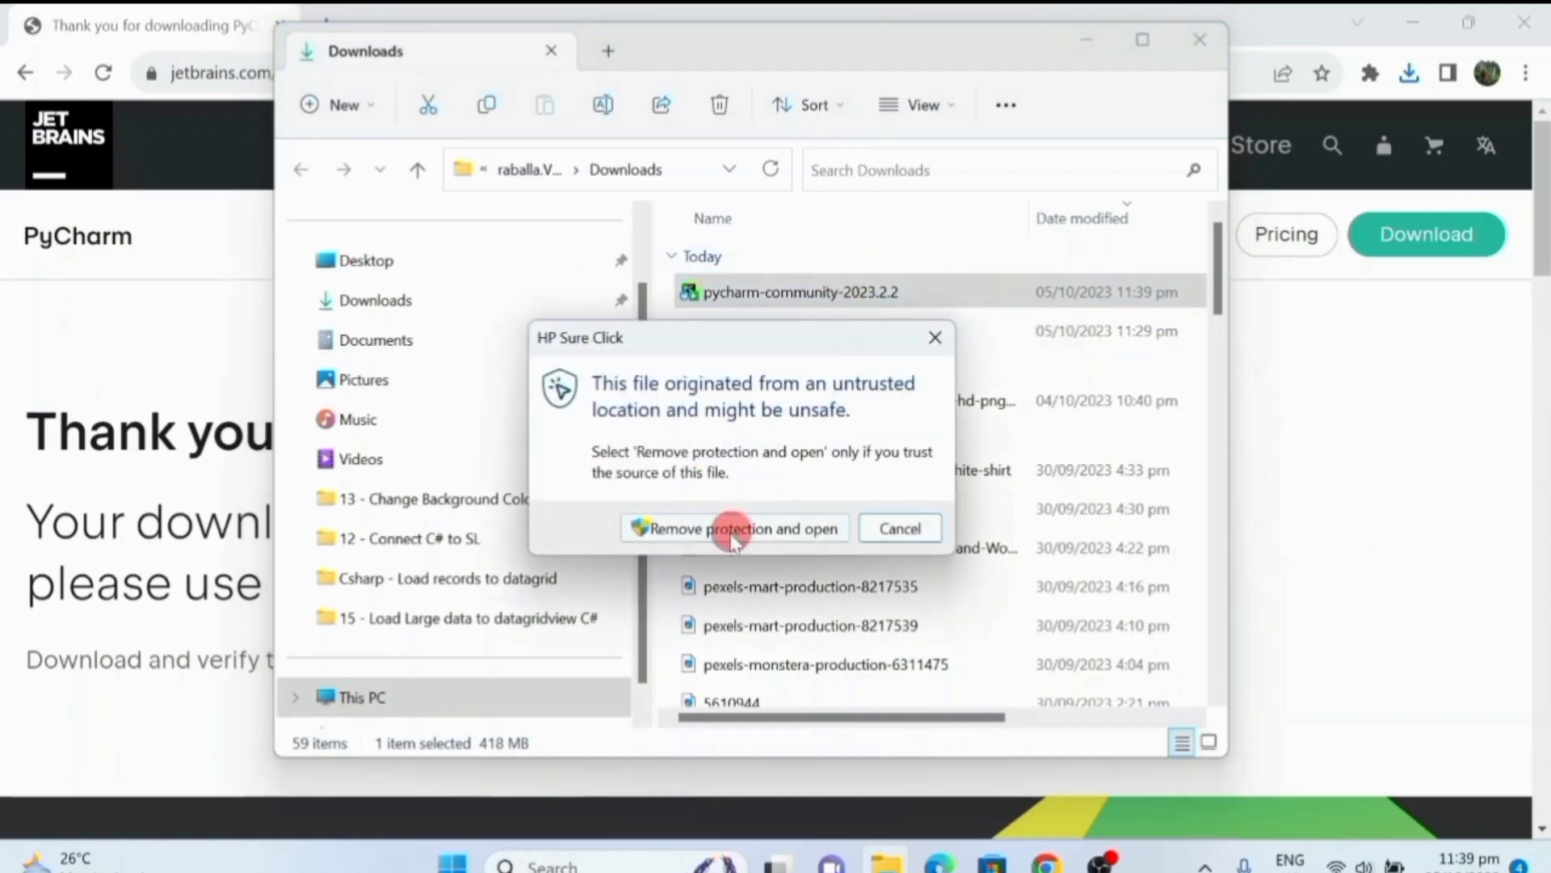
pyautogui.click(760, 526)
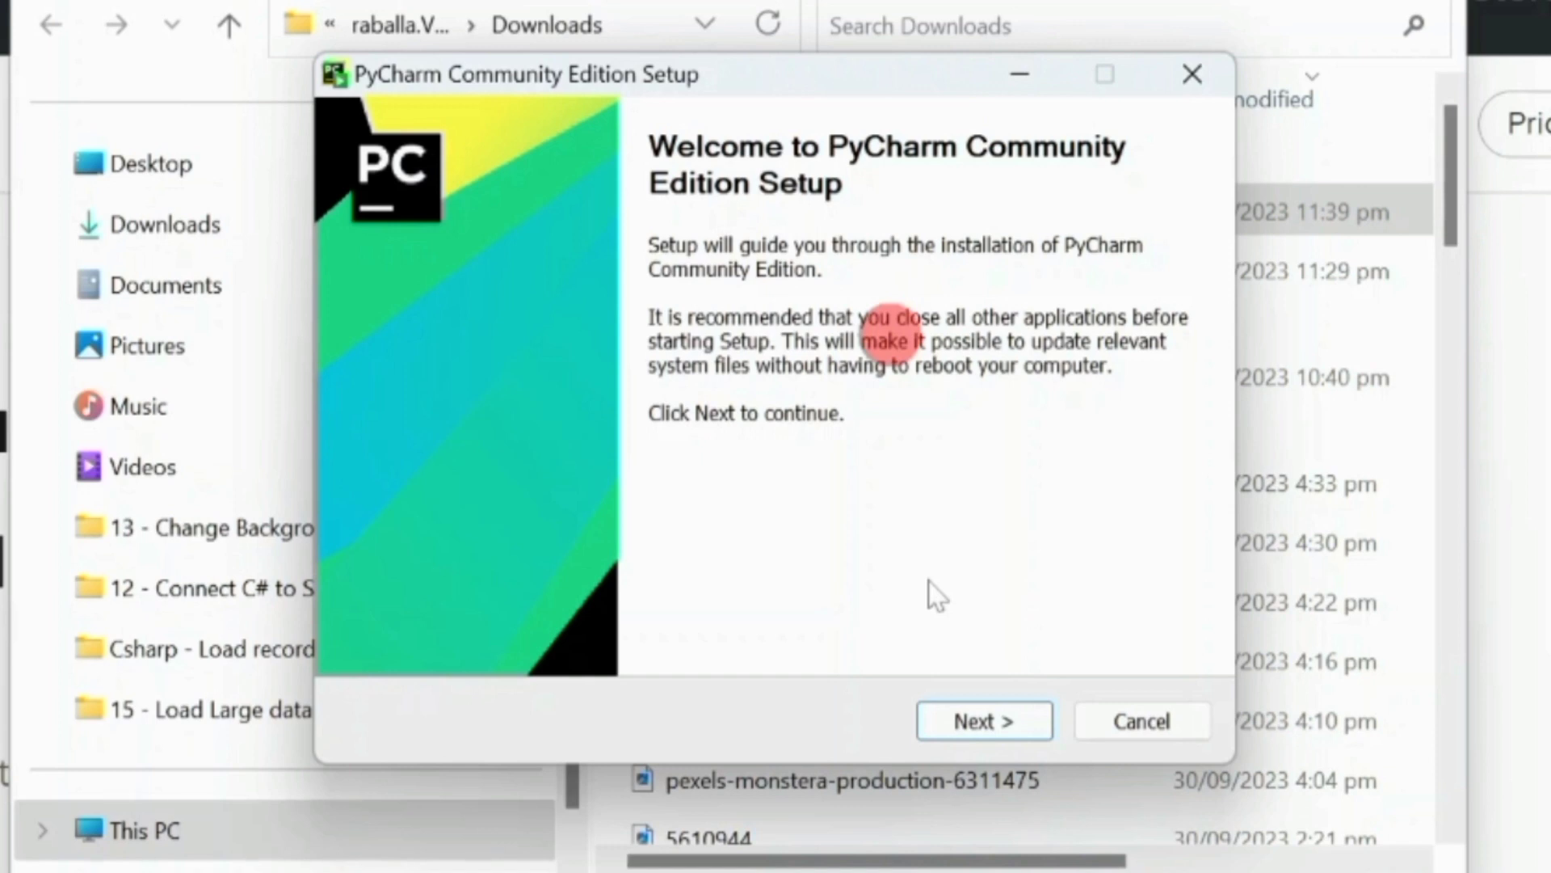
# Install PyCharm Community Edition with the default location, options and JetBrains Start menu folder, run it on finishing, and minimize the Downloads window
pyautogui.click(959, 725)
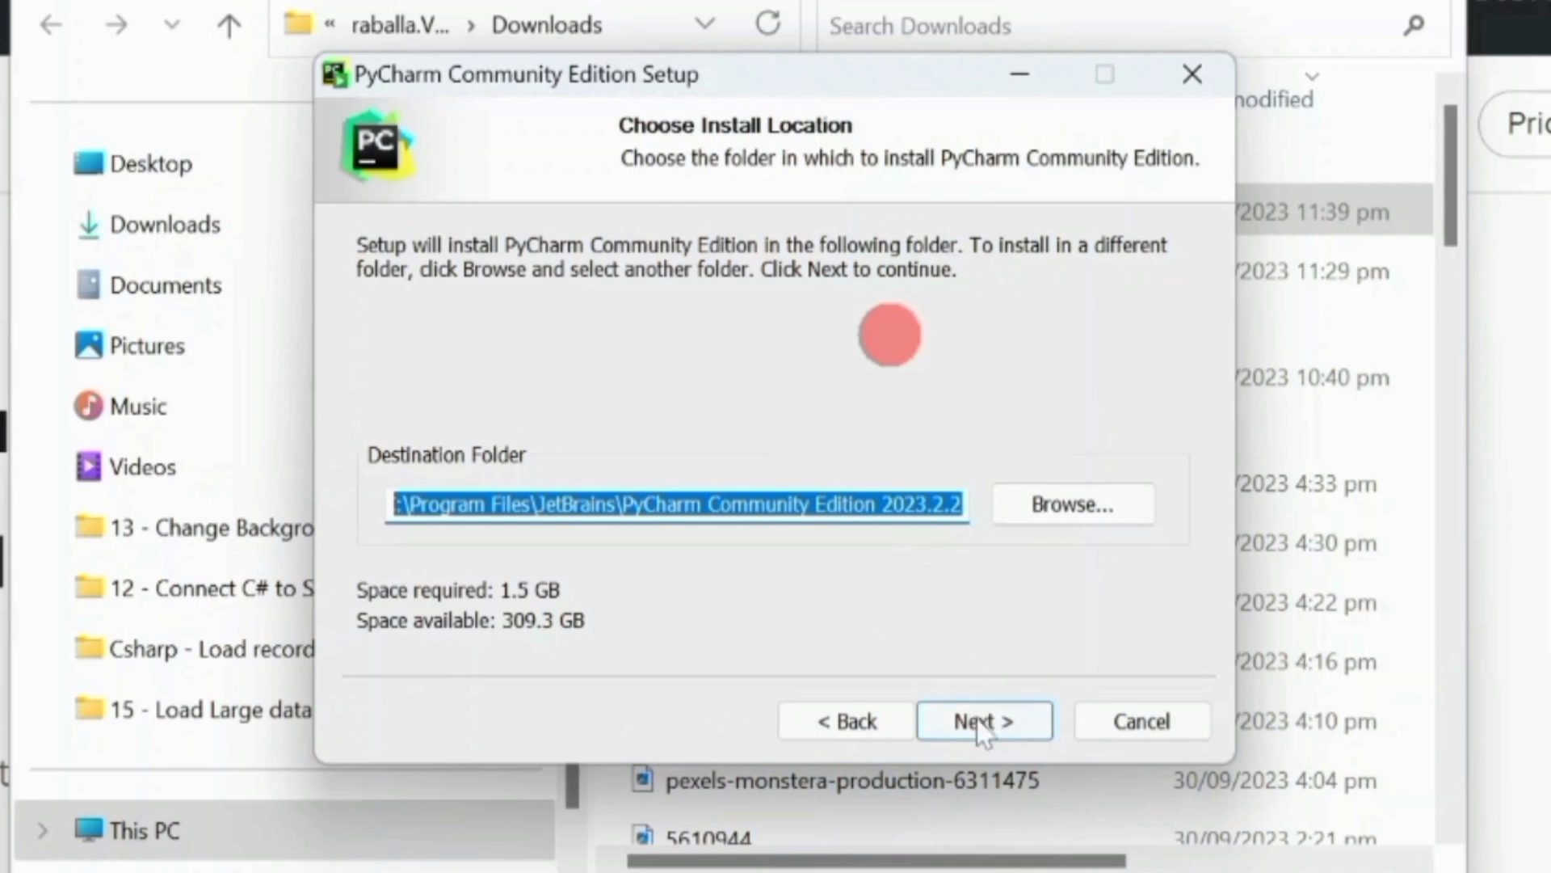
pyautogui.click(980, 721)
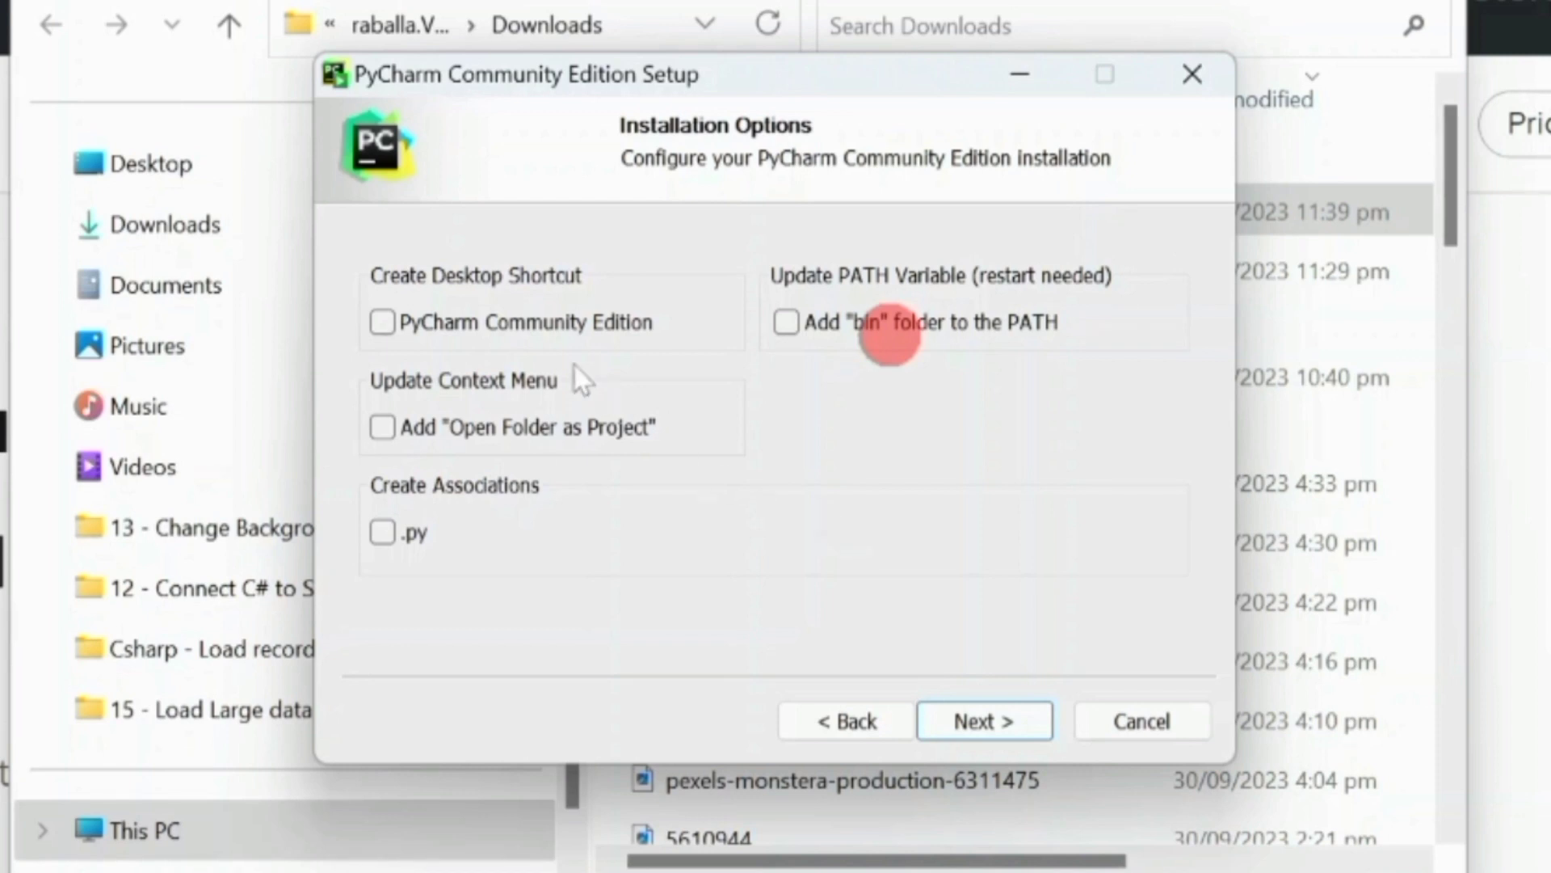
pyautogui.click(982, 721)
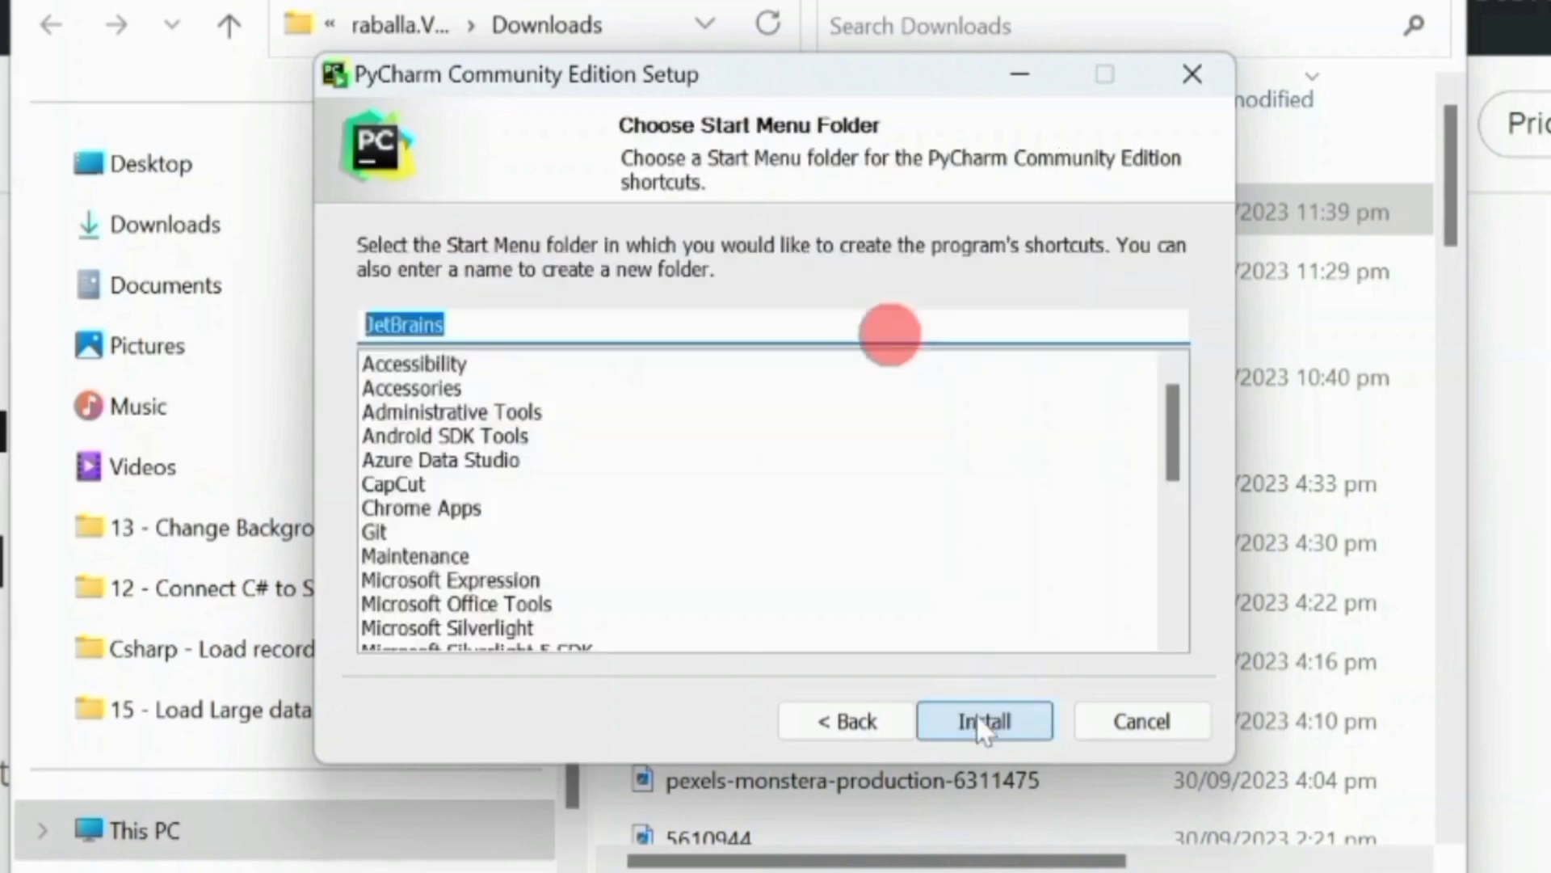
pyautogui.click(1030, 723)
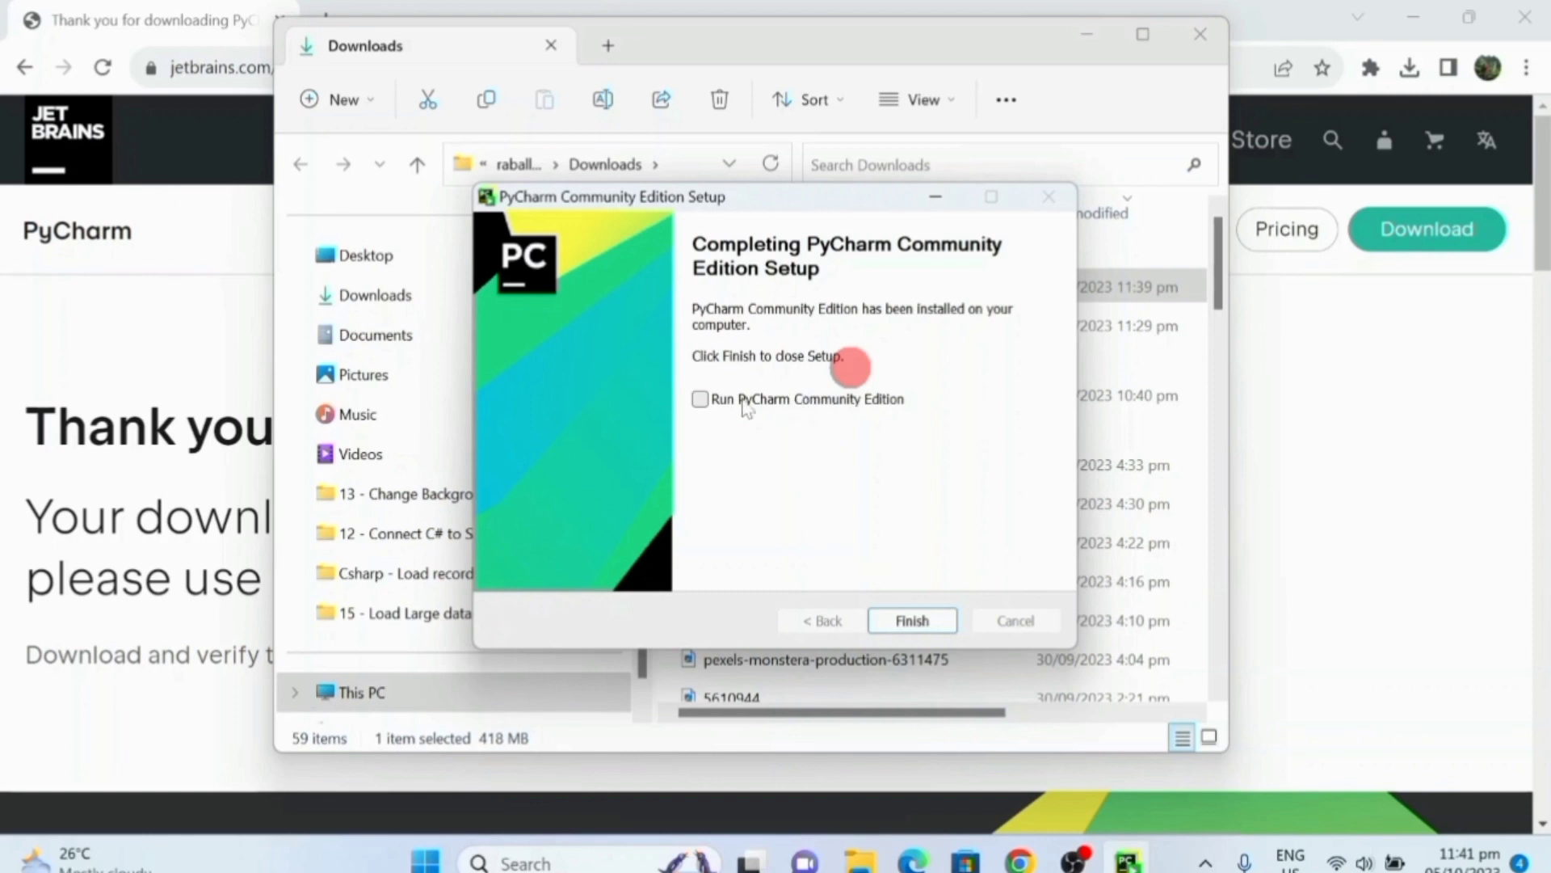
pyautogui.click(912, 622)
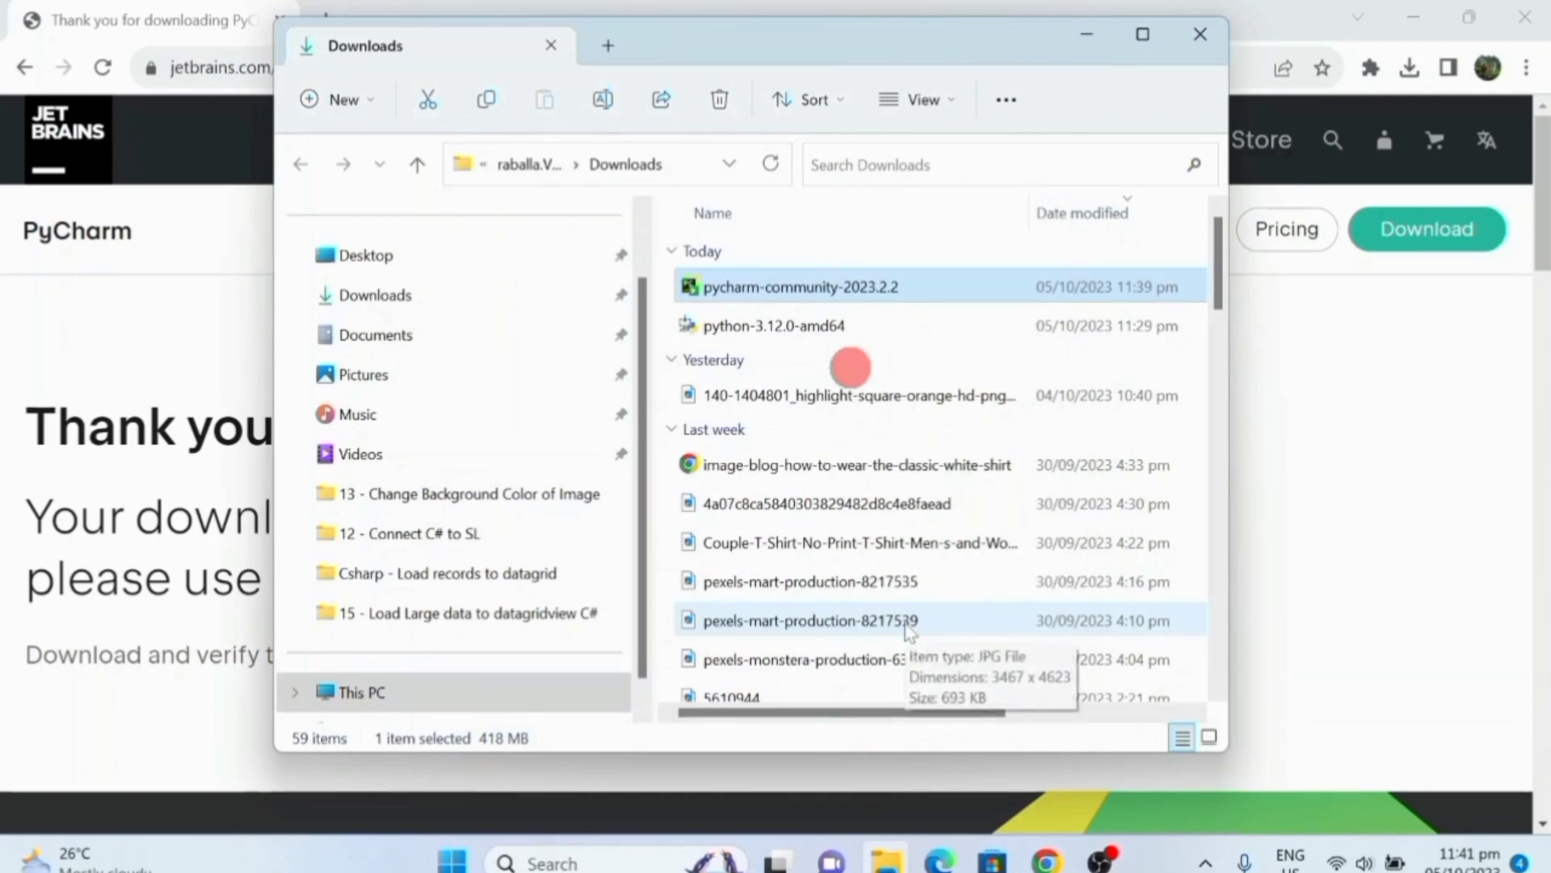
pyautogui.click(1087, 37)
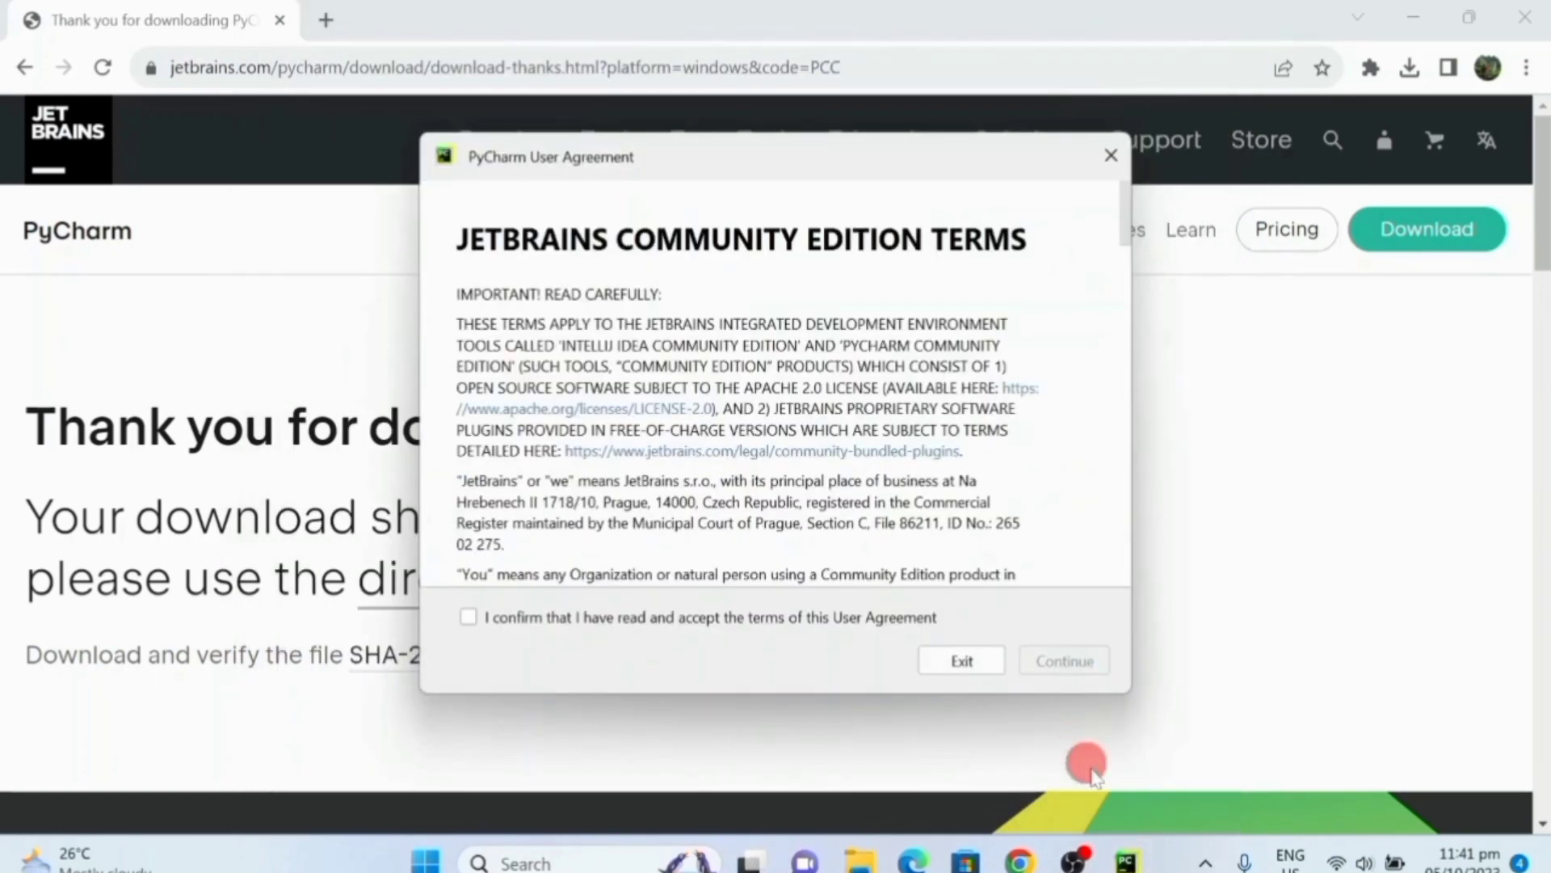
# Review and accept the JetBrains Community Edition user agreement, and decline sending anonymous usage statistics
pyautogui.scroll(-5, 728, 363)
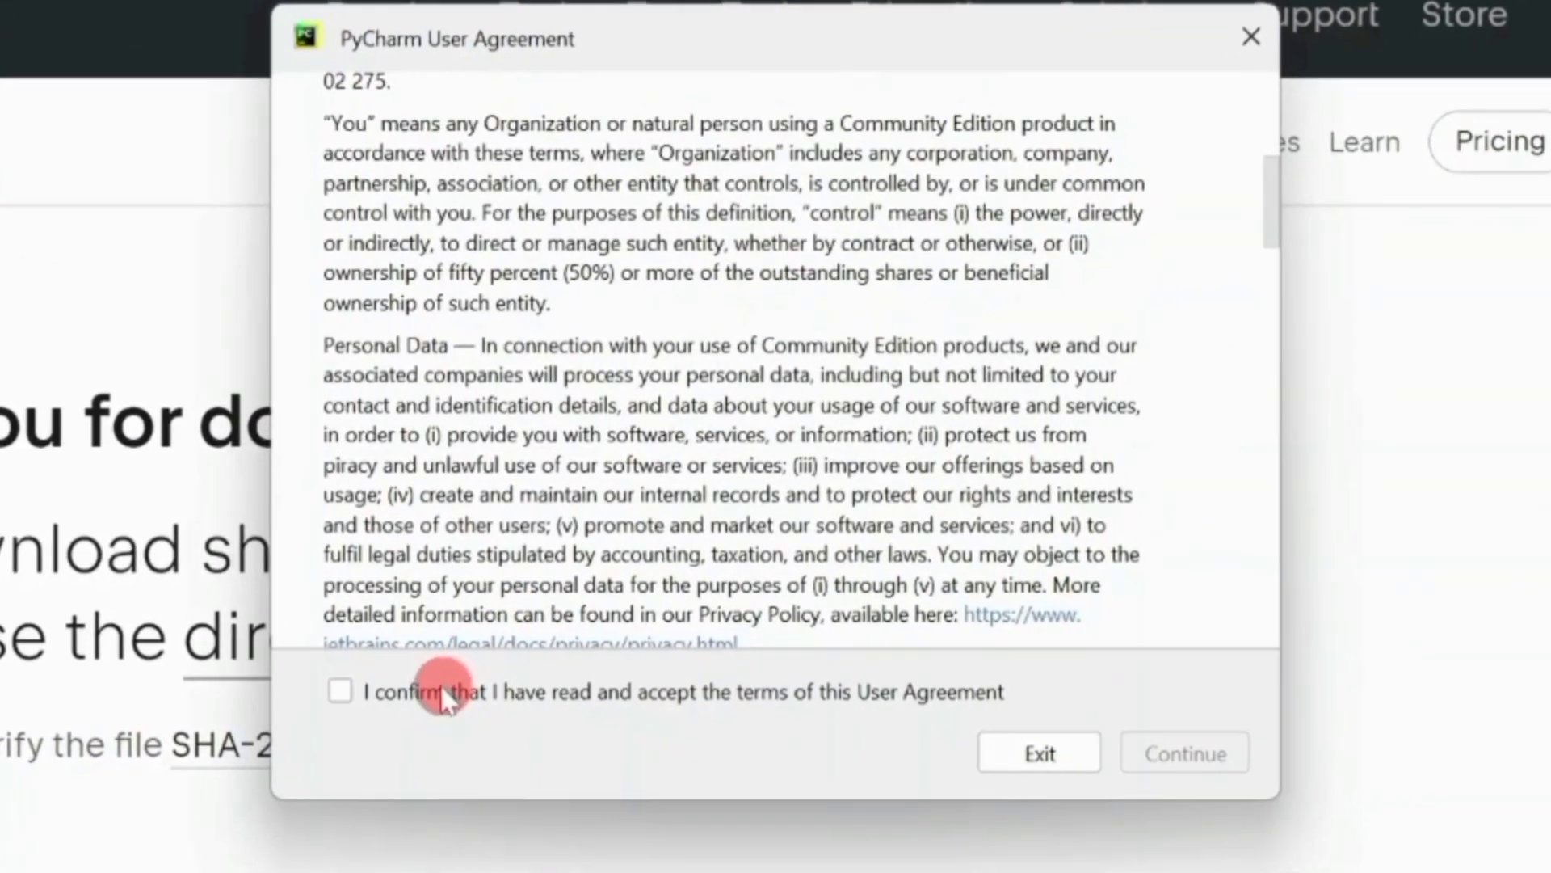
pyautogui.click(443, 694)
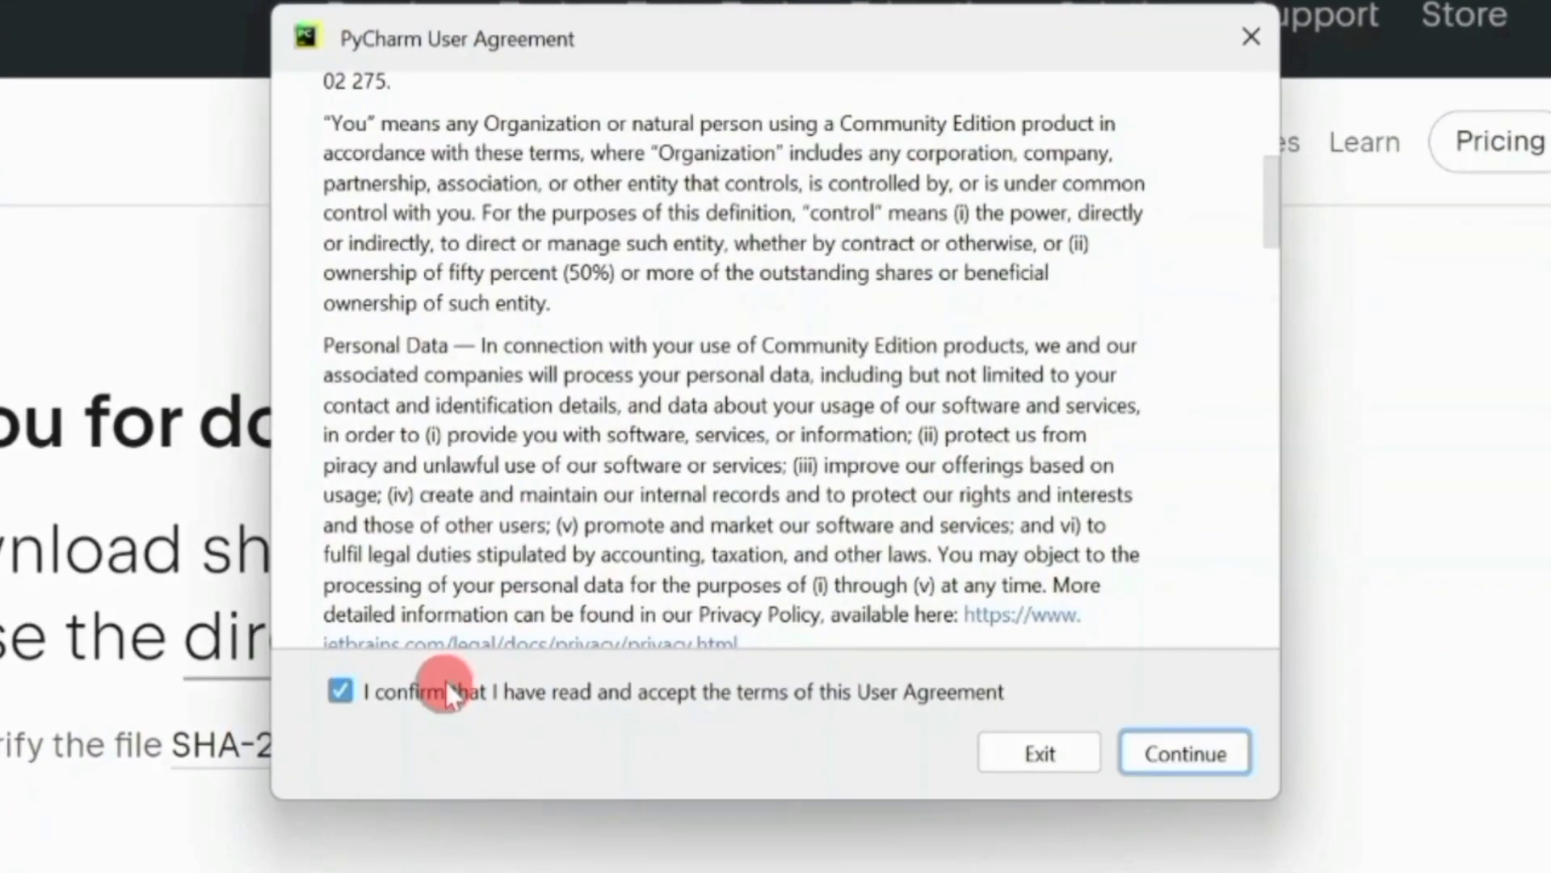
pyautogui.scroll(1, 648, 402)
pyautogui.scroll(5, 647, 374)
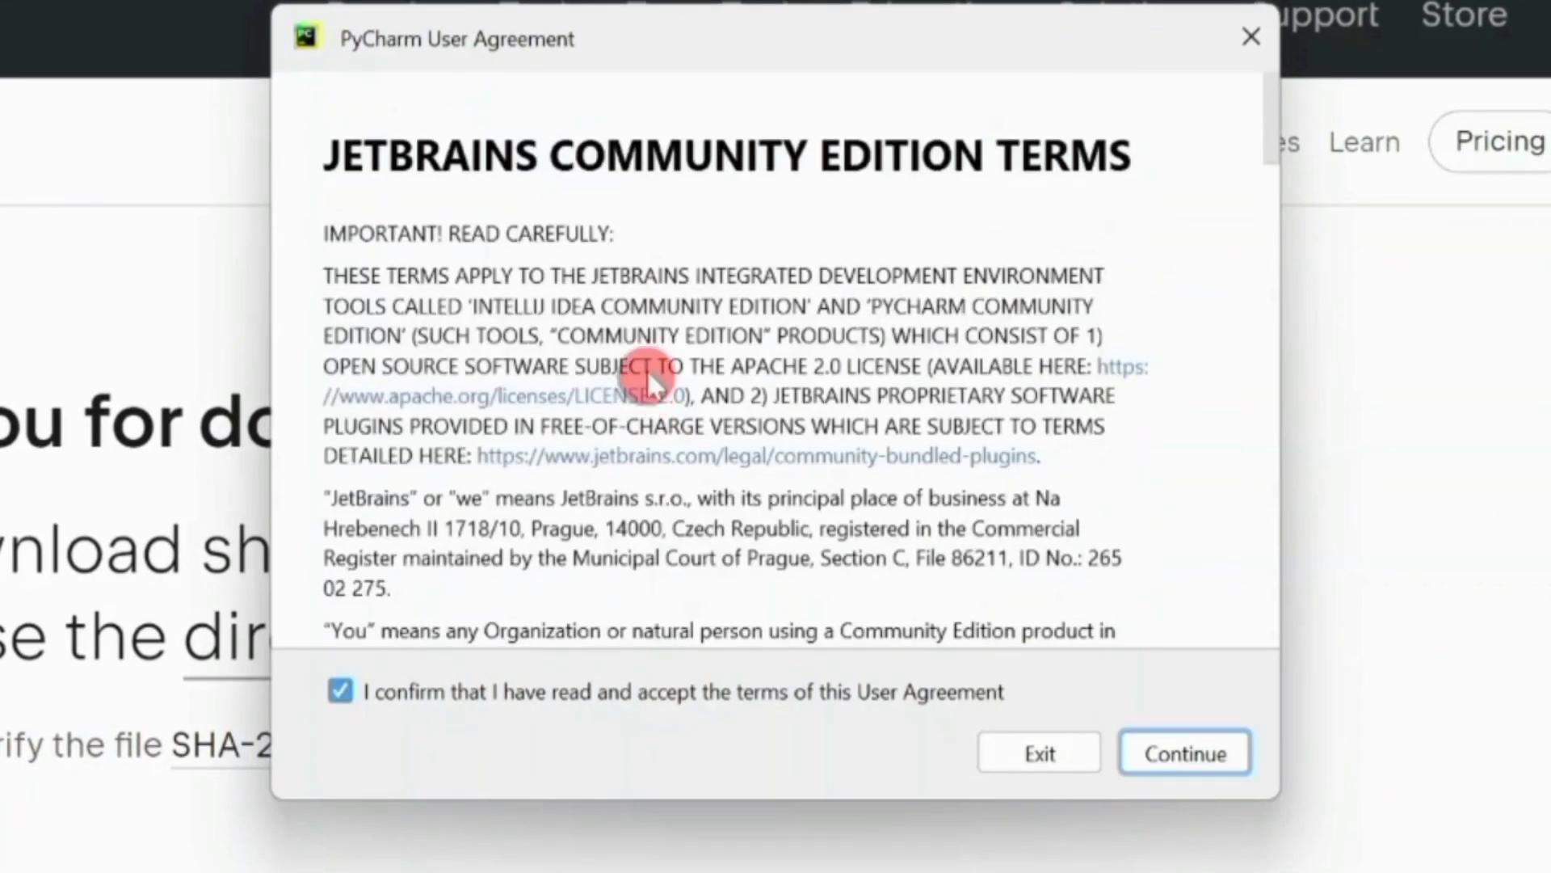
pyautogui.scroll(-10, 728, 277)
pyautogui.click(1171, 756)
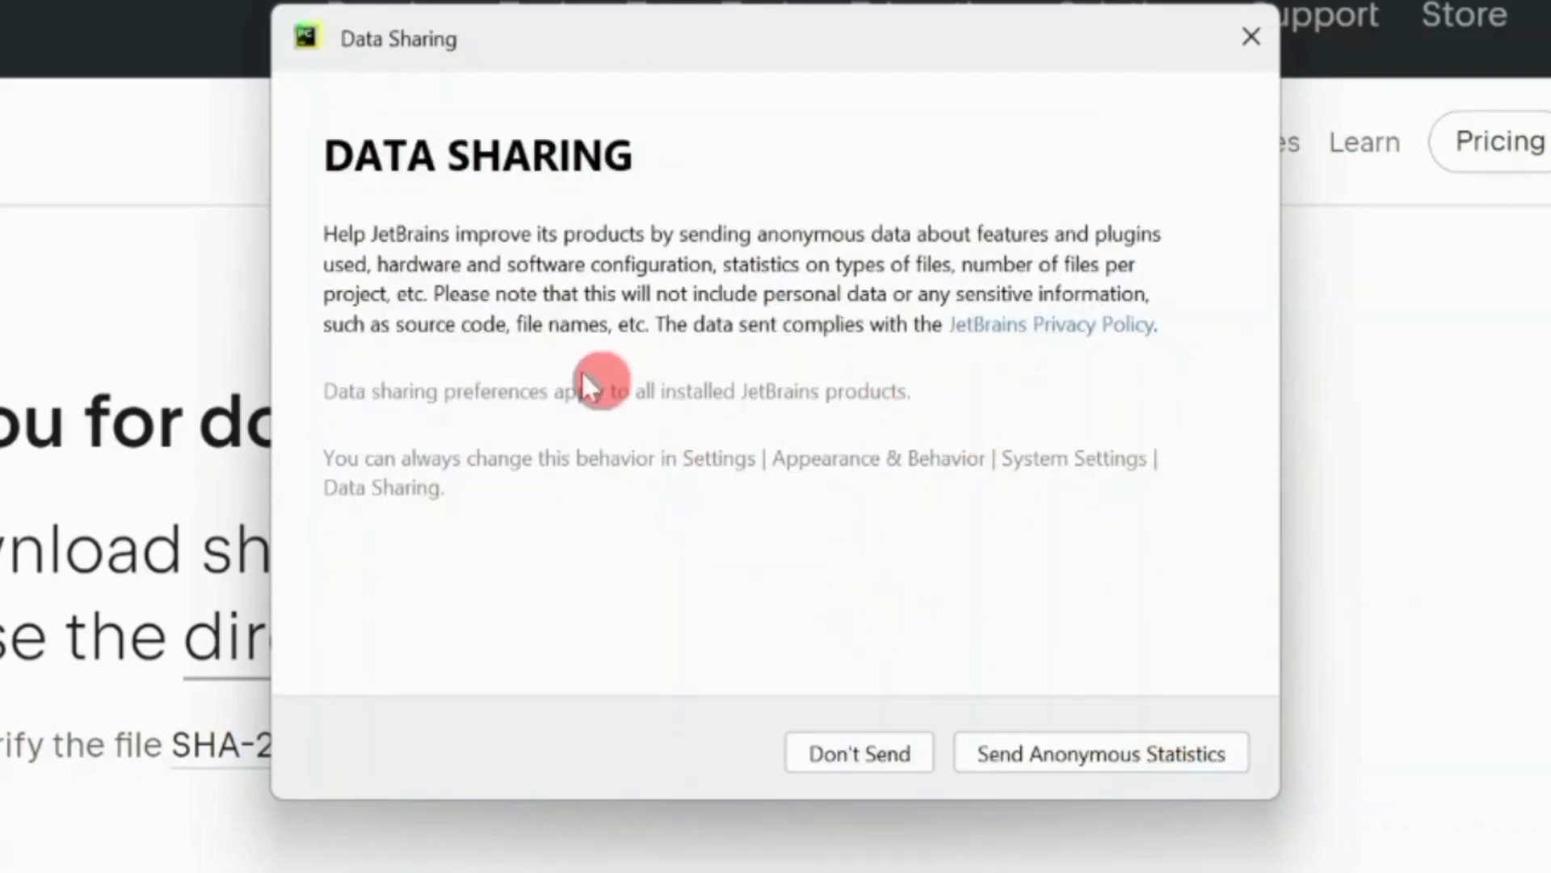
pyautogui.click(893, 753)
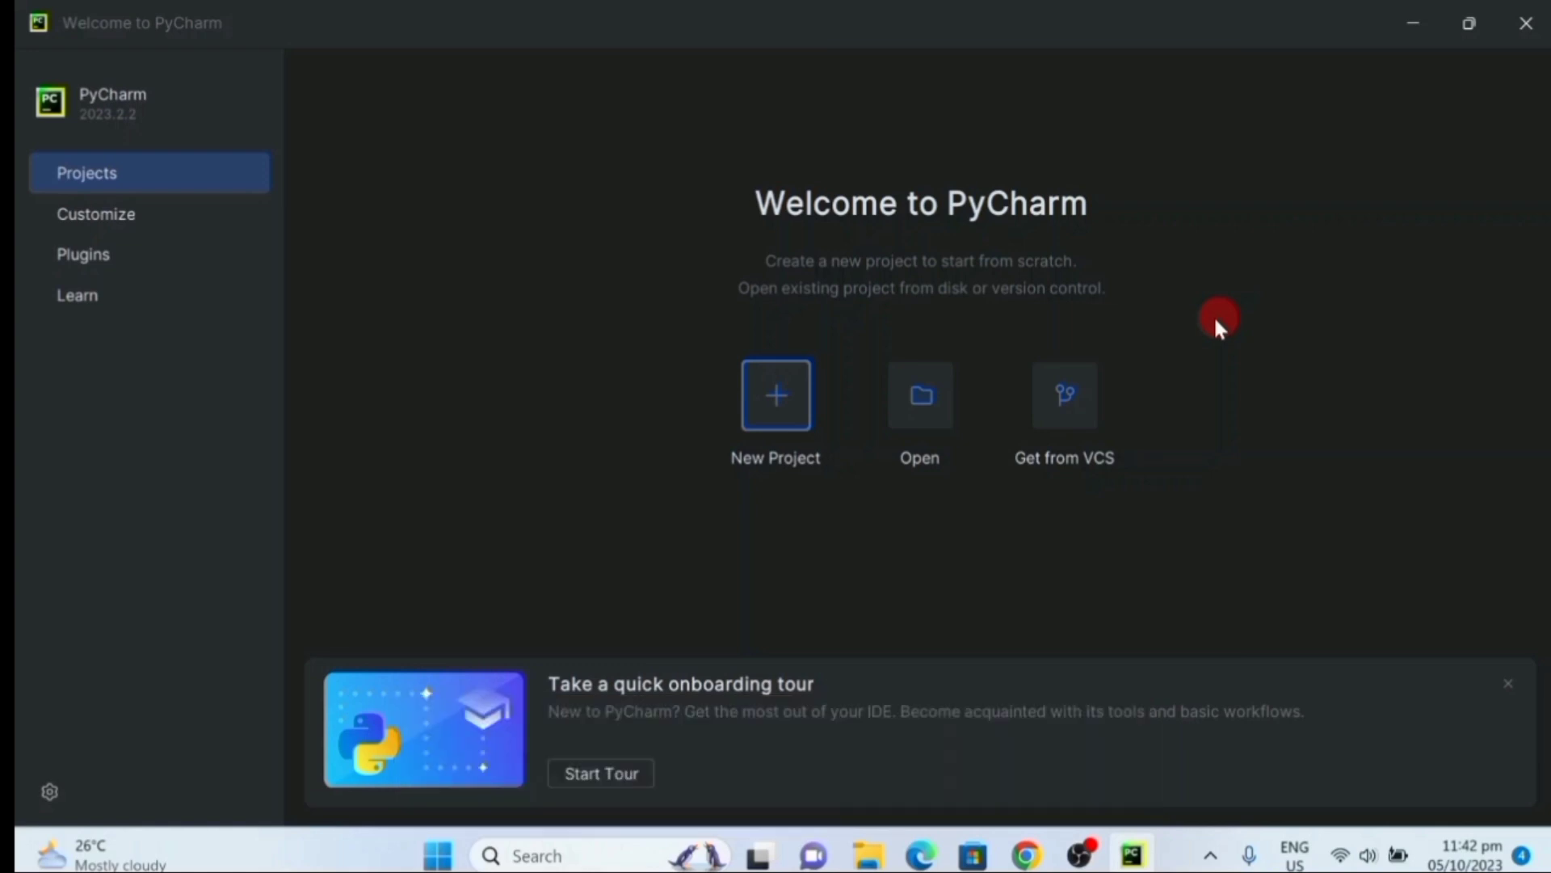
# Create a new project in a HelloWorld subfolder of PycharmProjects\pythonProject, keeping the default new Virtualenv environment and main.py welcome script
pyautogui.click(776, 399)
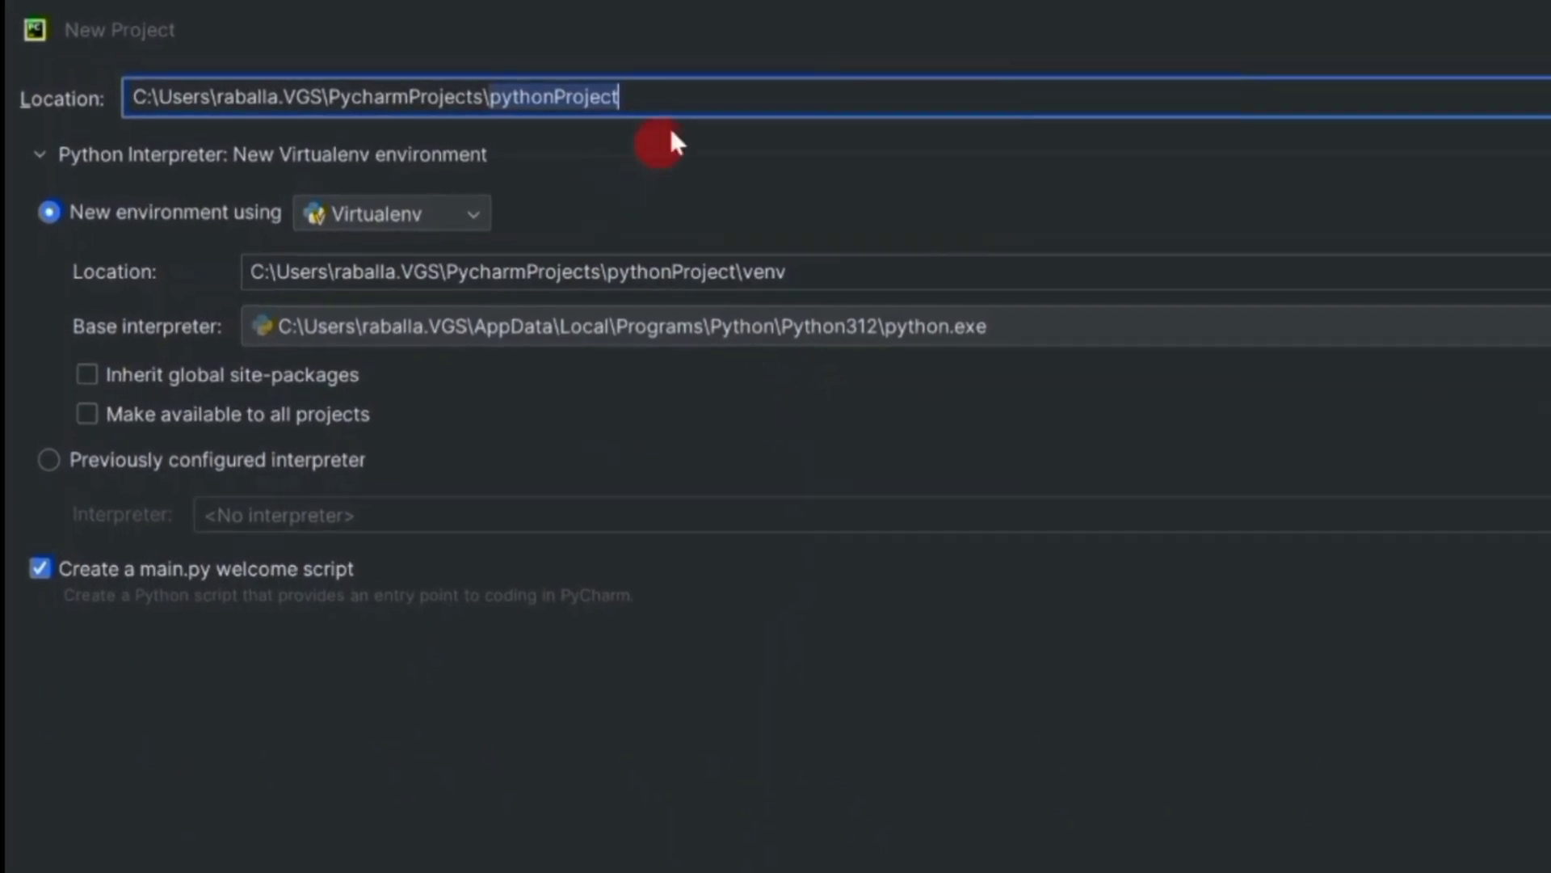
pyautogui.click(782, 107)
pyautogui.moveTo(776, 104); pyautogui.dragTo(101, 105)
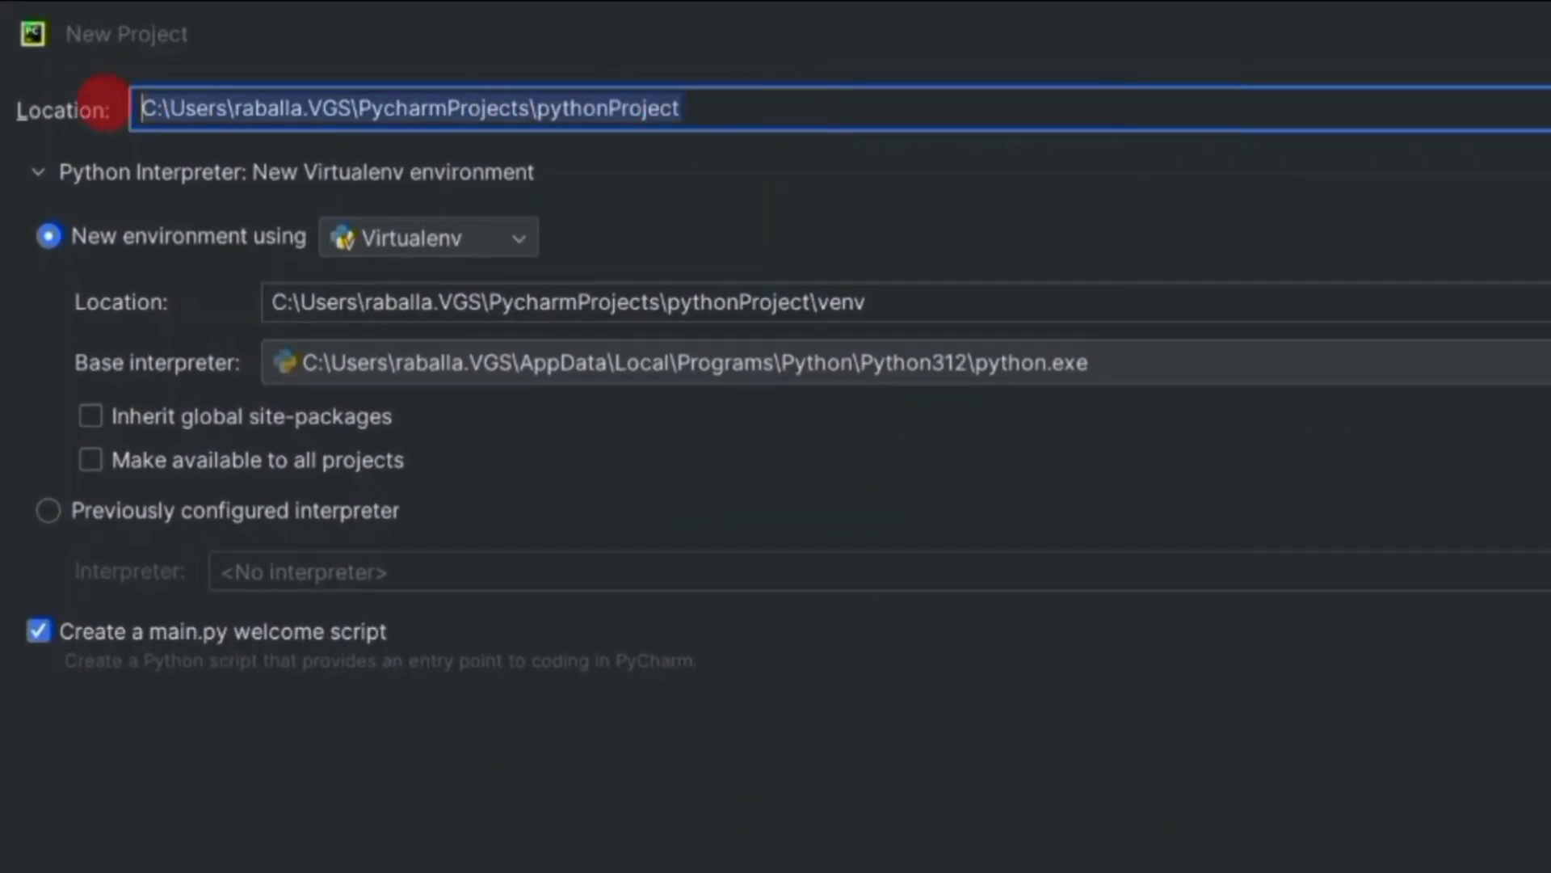
pyautogui.click(751, 112)
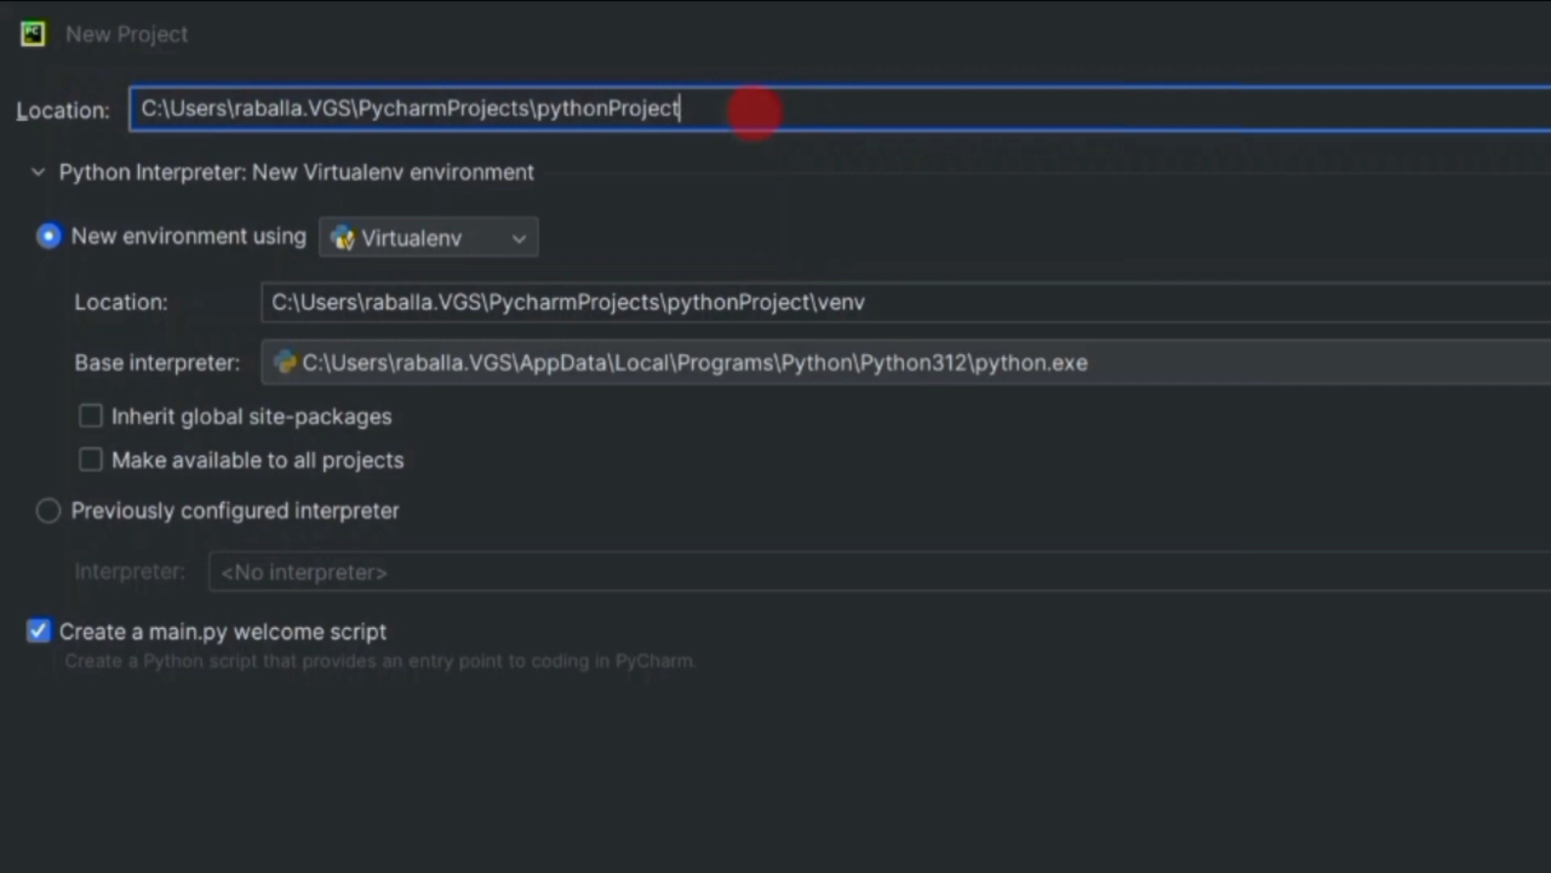
pyautogui.write('\\')
pyautogui.write('Hell')
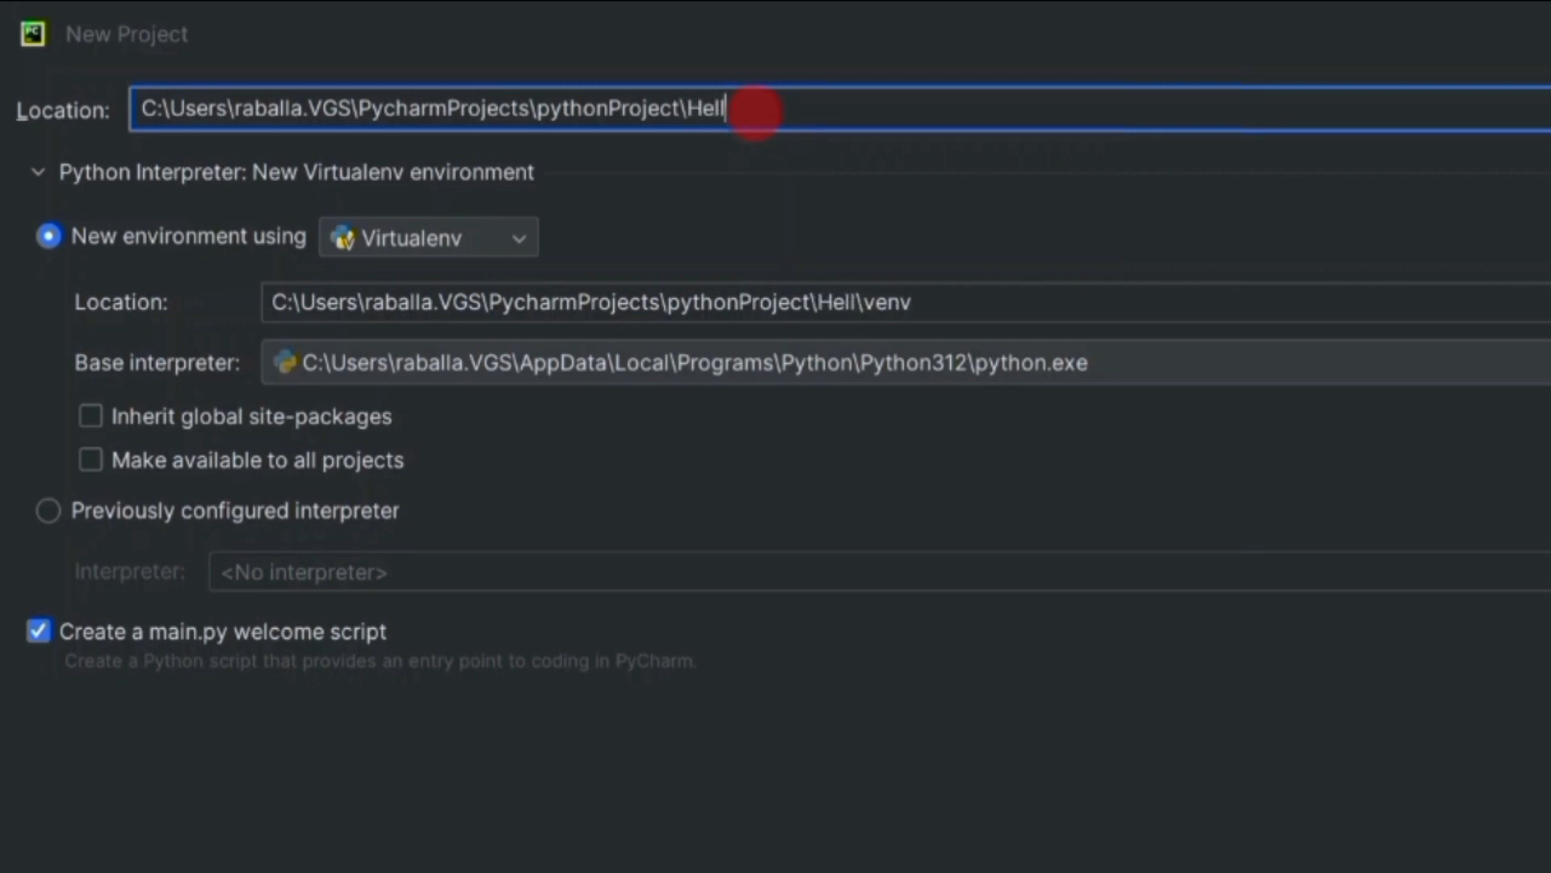
pyautogui.write('oWorld')
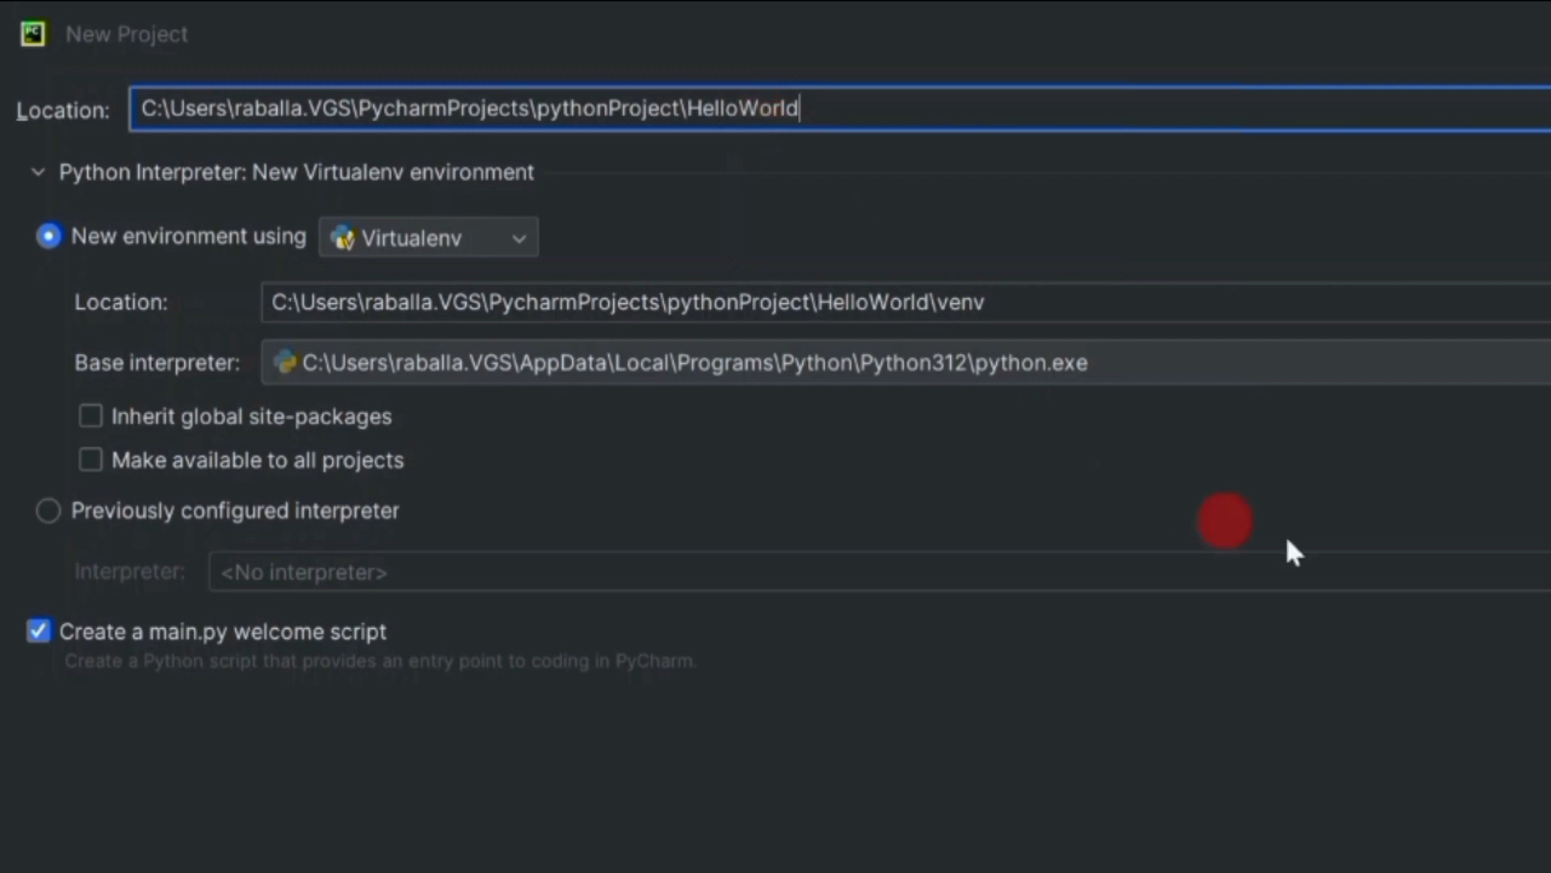
pyautogui.press('Return')
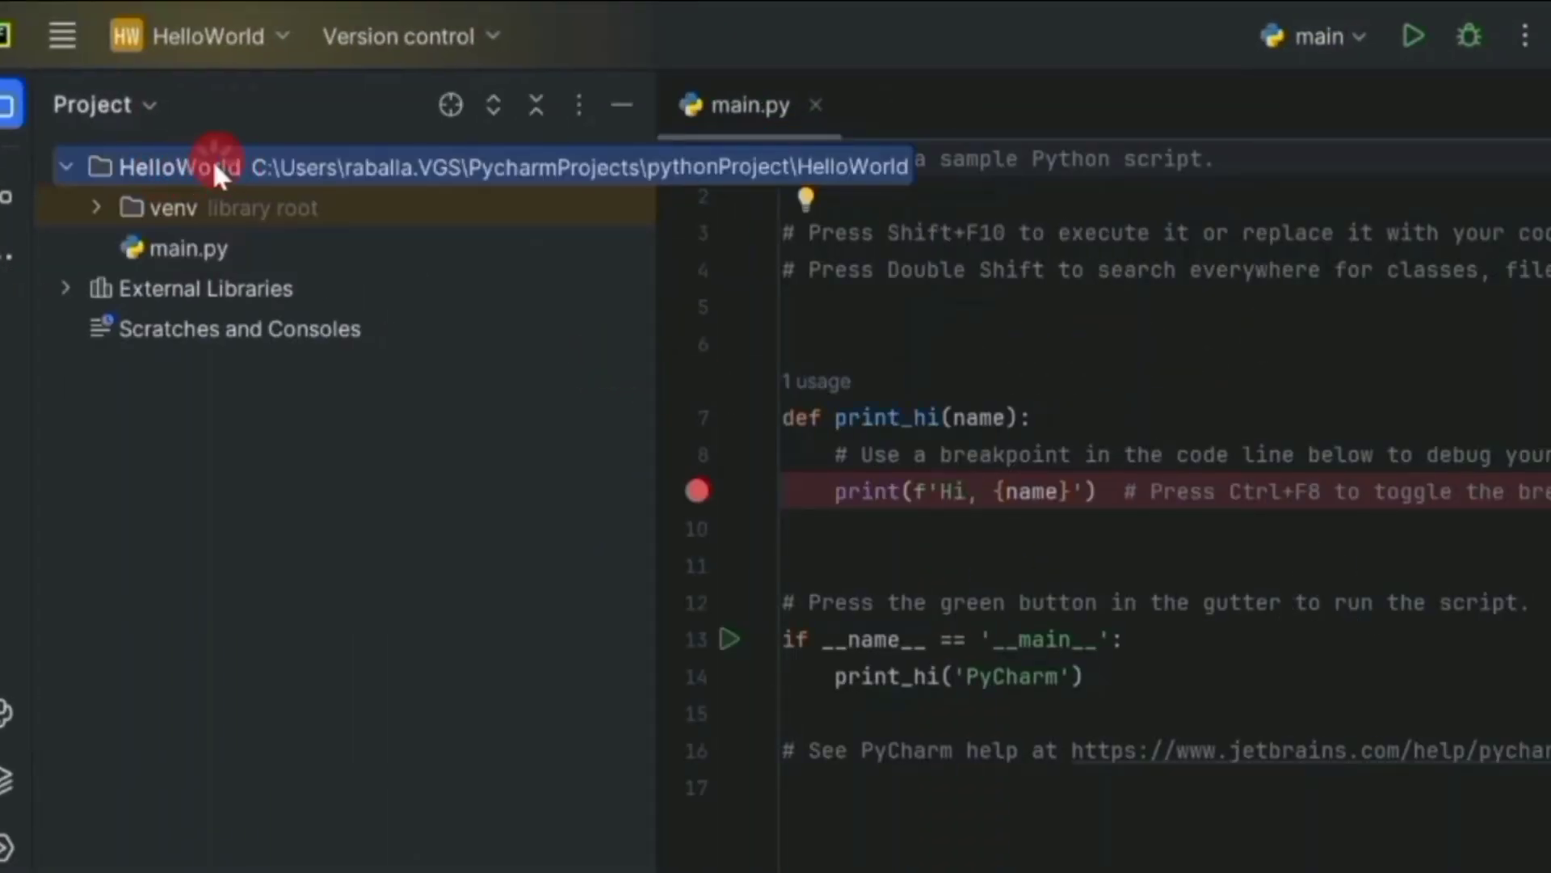
# Add a new Python file named app to the HelloWorld project folder and hide the project tree
pyautogui.rightClick(217, 171)
pyautogui.moveTo(279, 192)
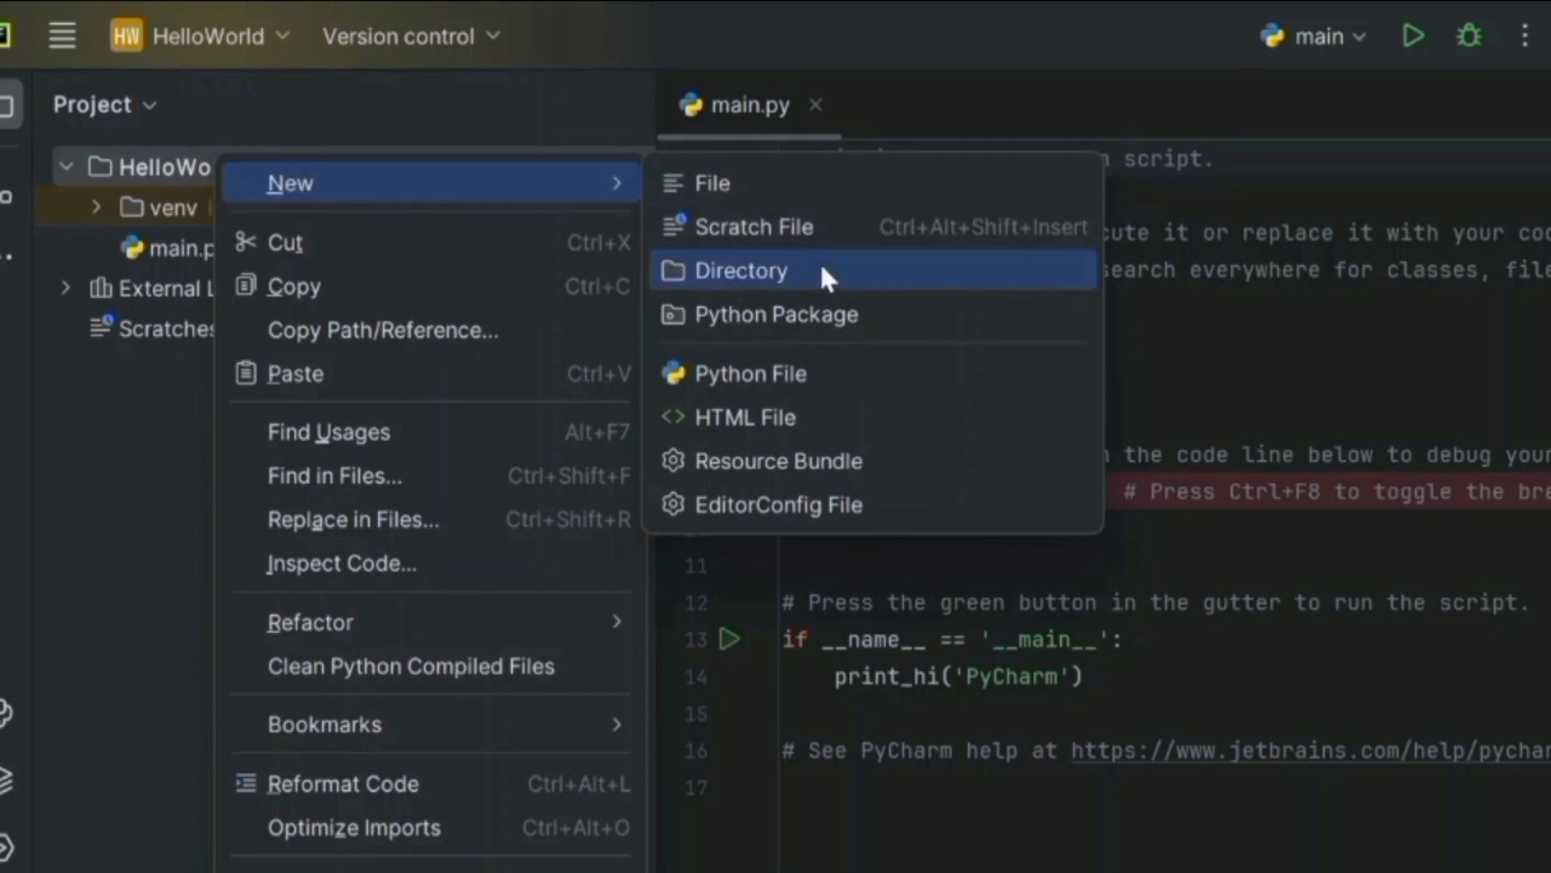
pyautogui.click(878, 376)
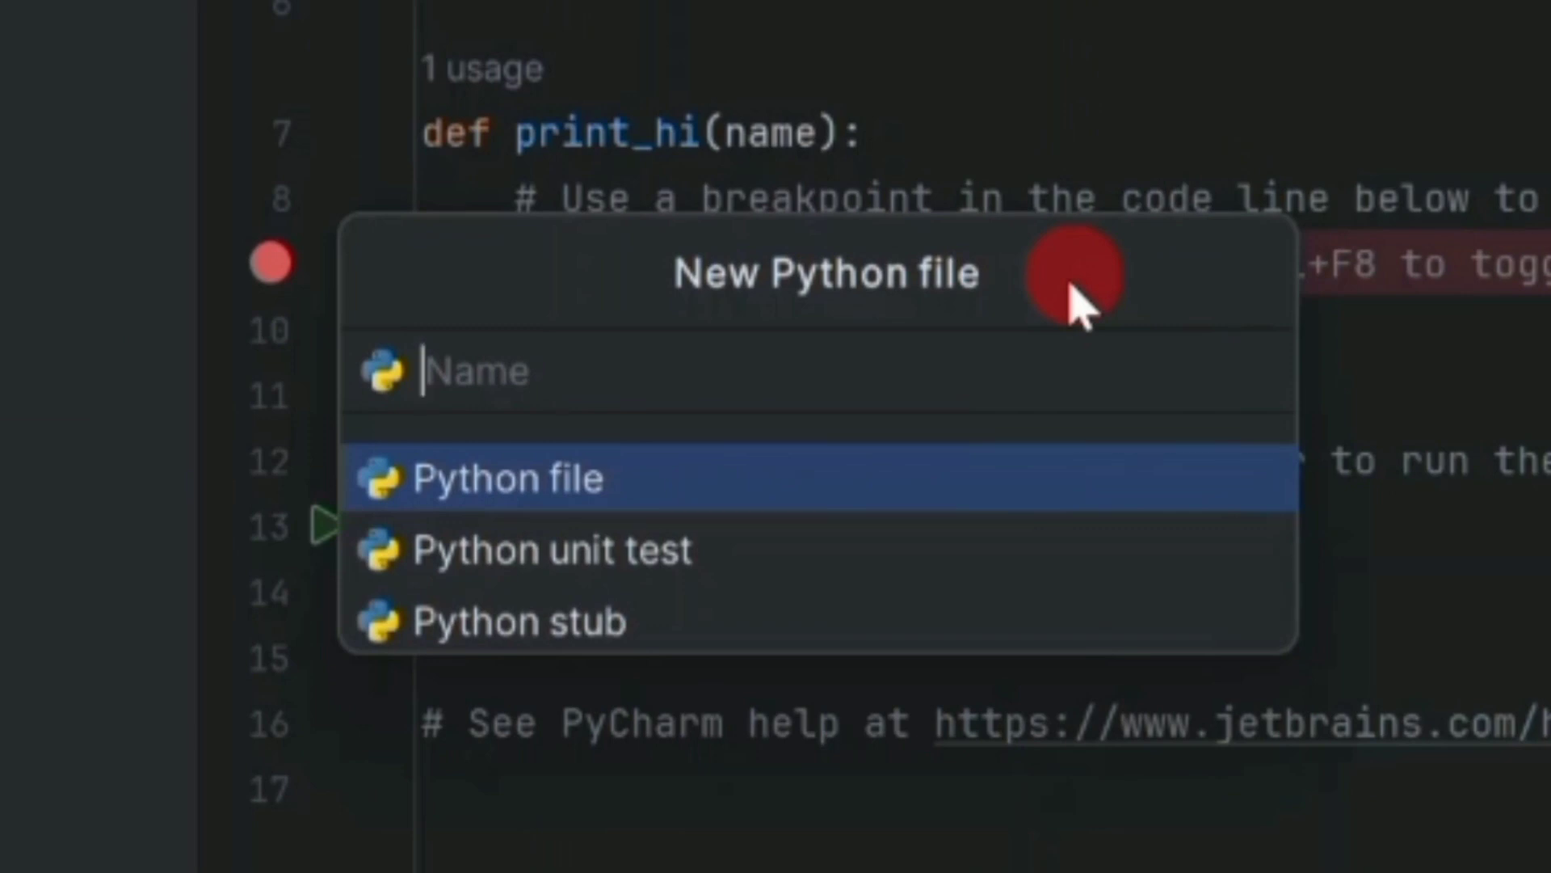
pyautogui.write('a')
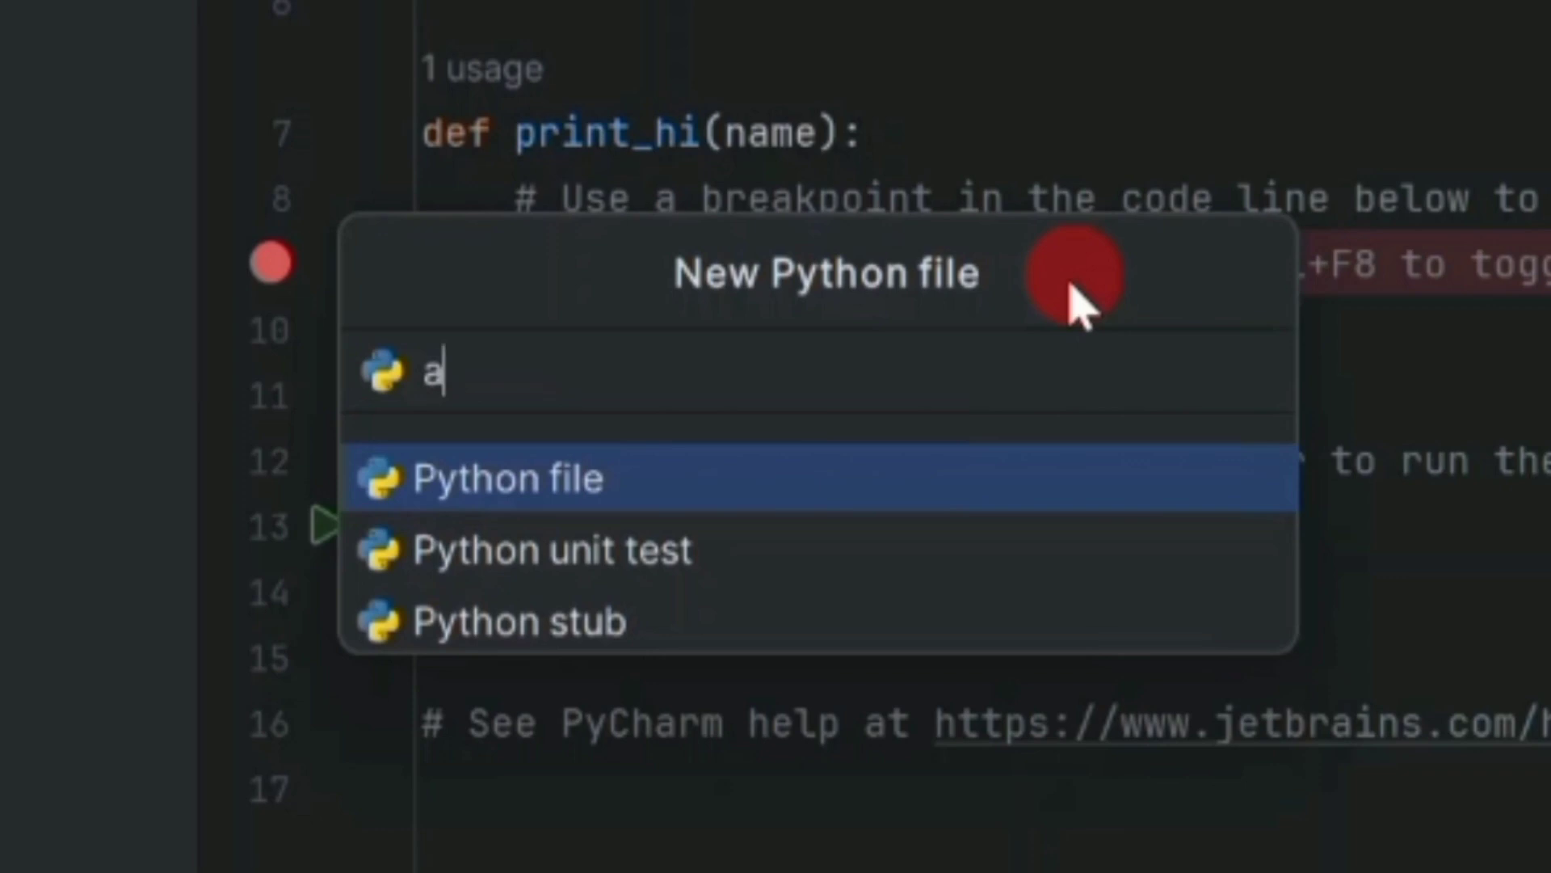
pyautogui.write('pp')
pyautogui.press('Return')
pyautogui.click(568, 97)
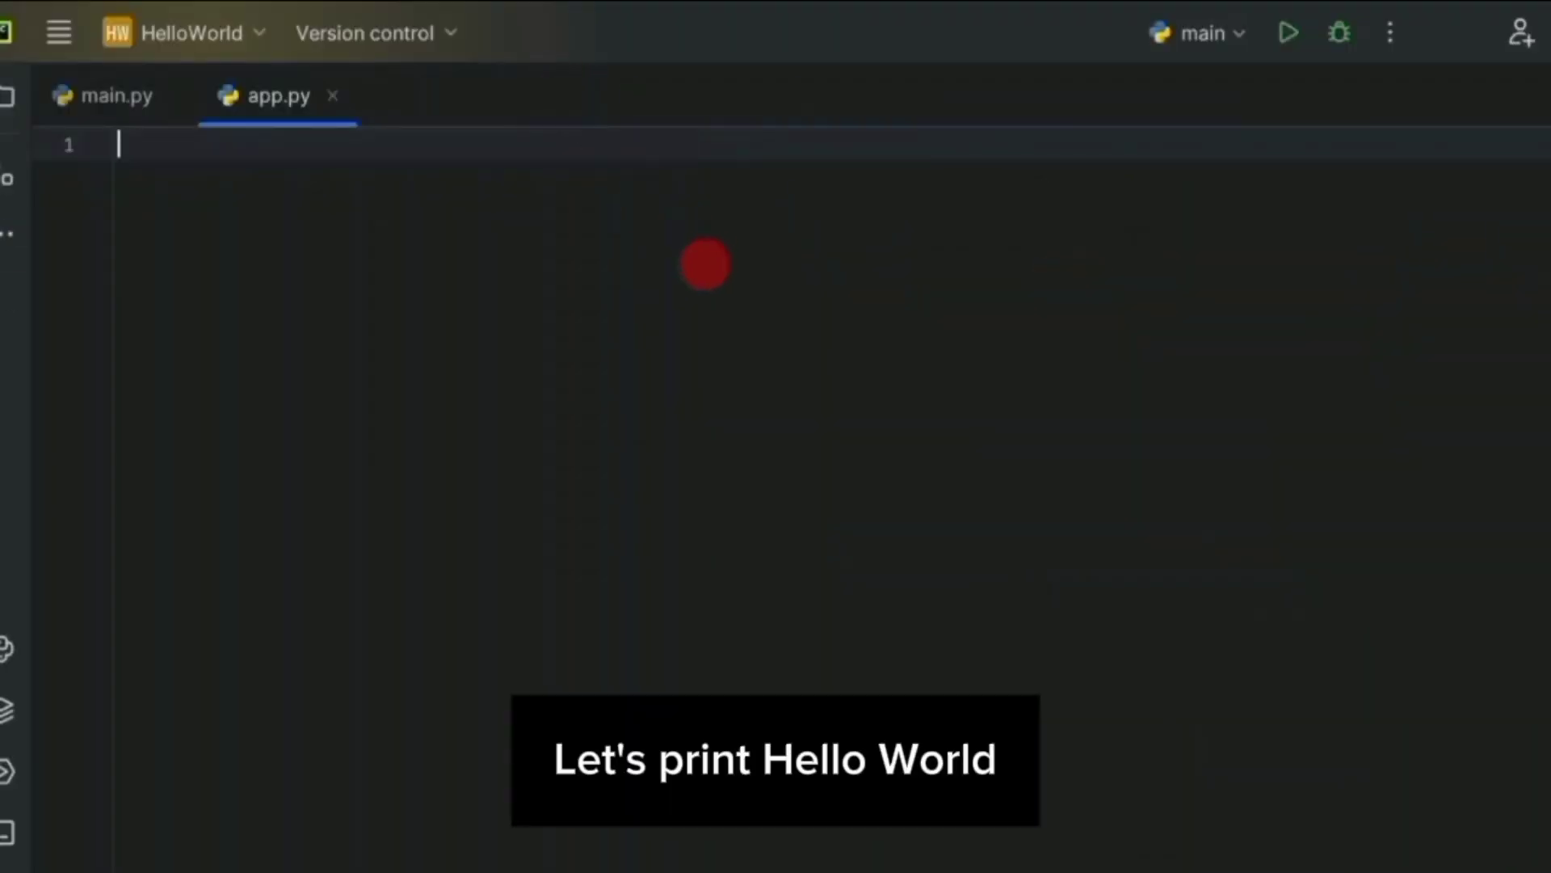
# Write print('Hello World') on line 1 of app.py
pyautogui.write('print')
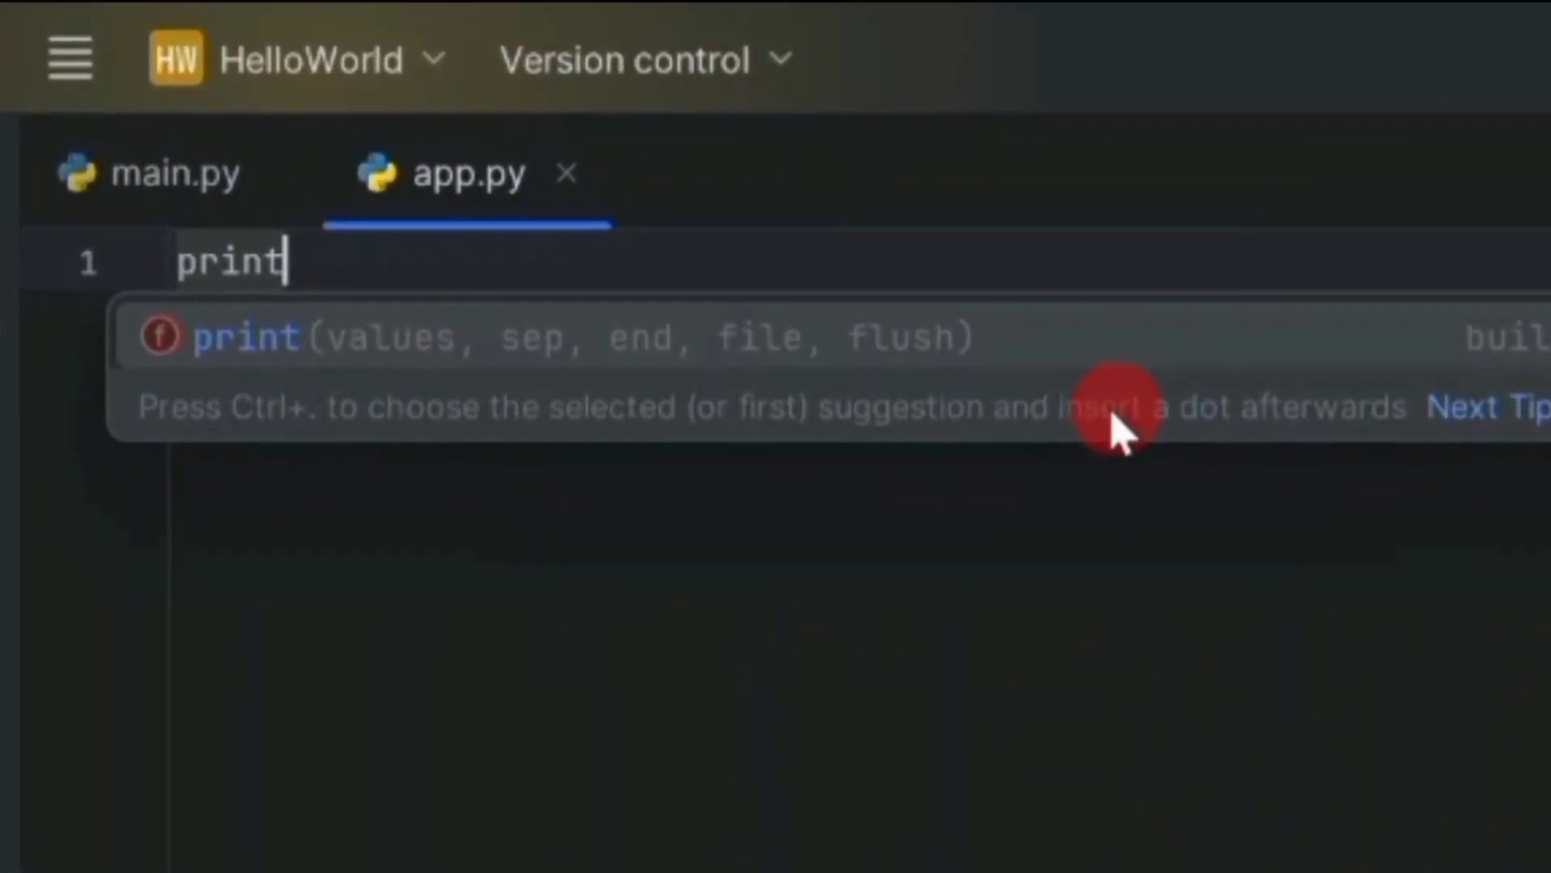
pyautogui.press('Return')
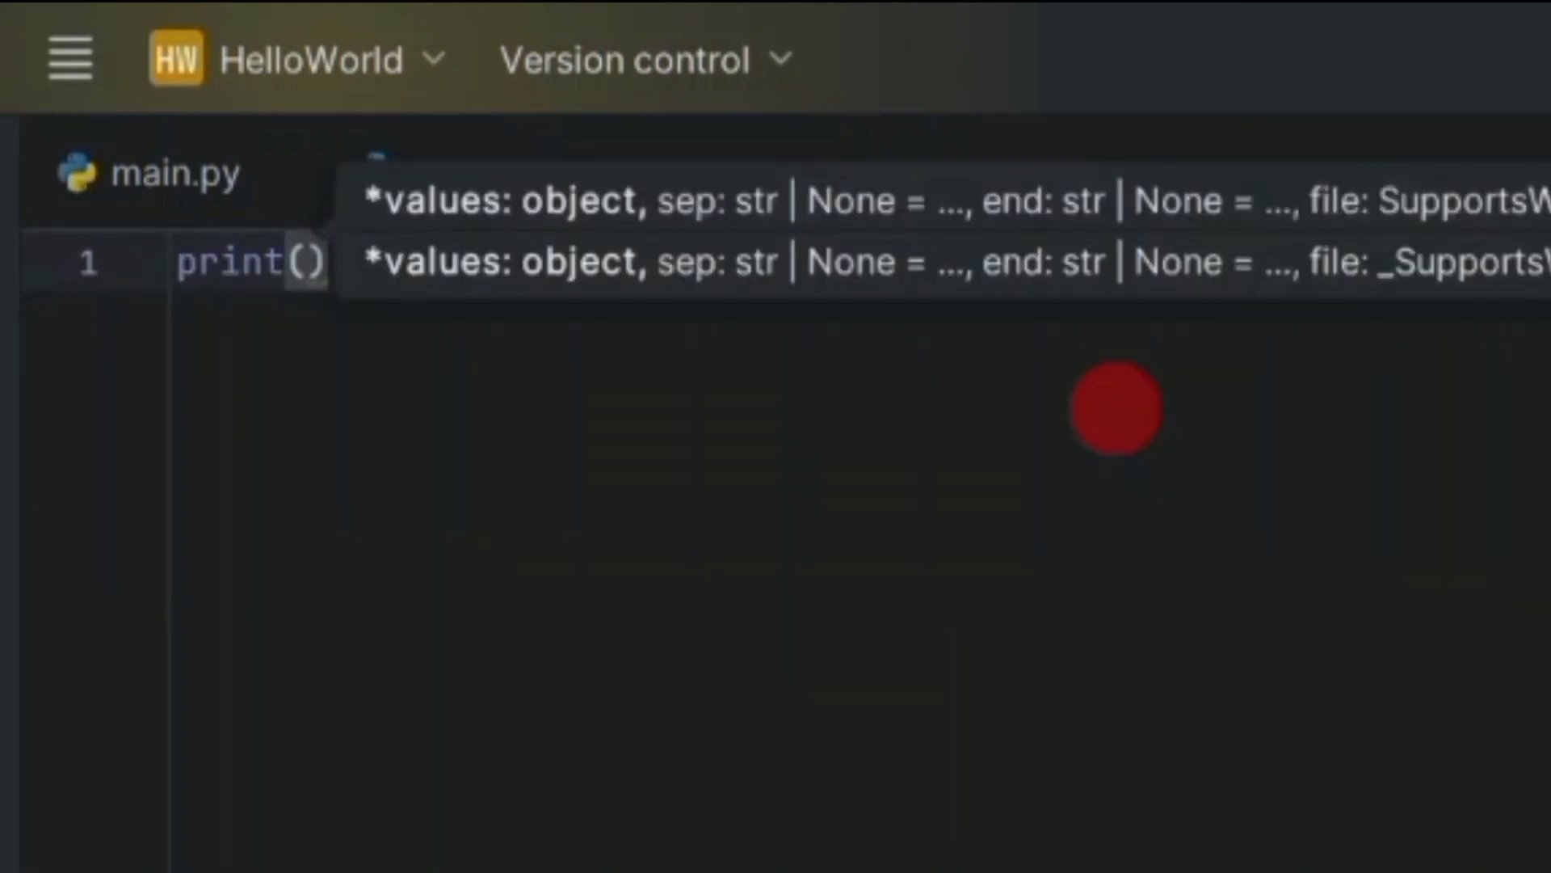
pyautogui.write("''")
pyautogui.press('Left')
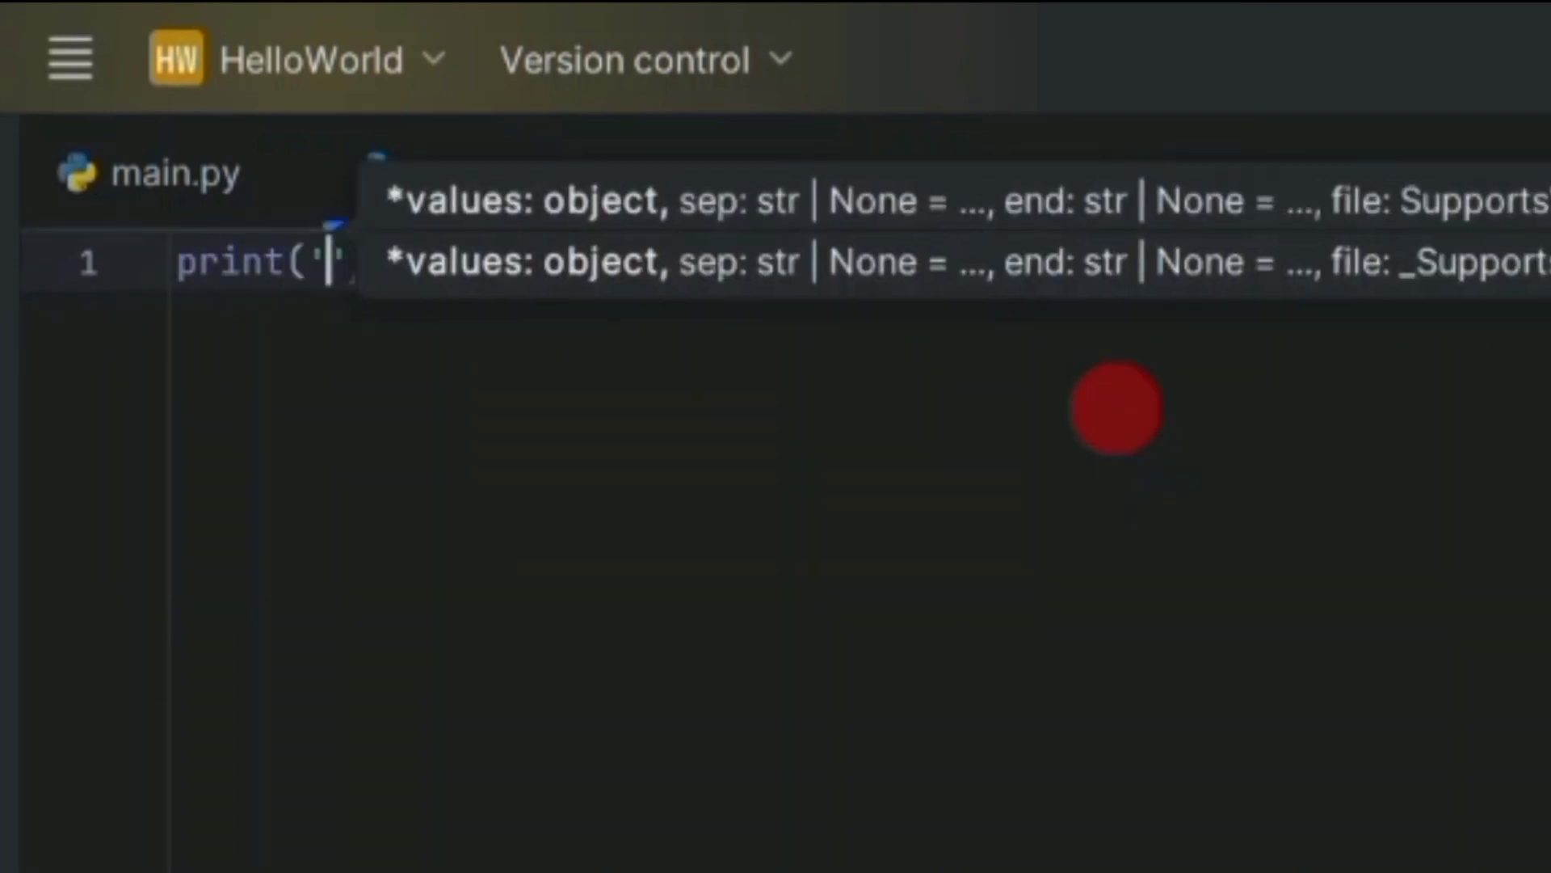
pyautogui.write('Hello Wo')
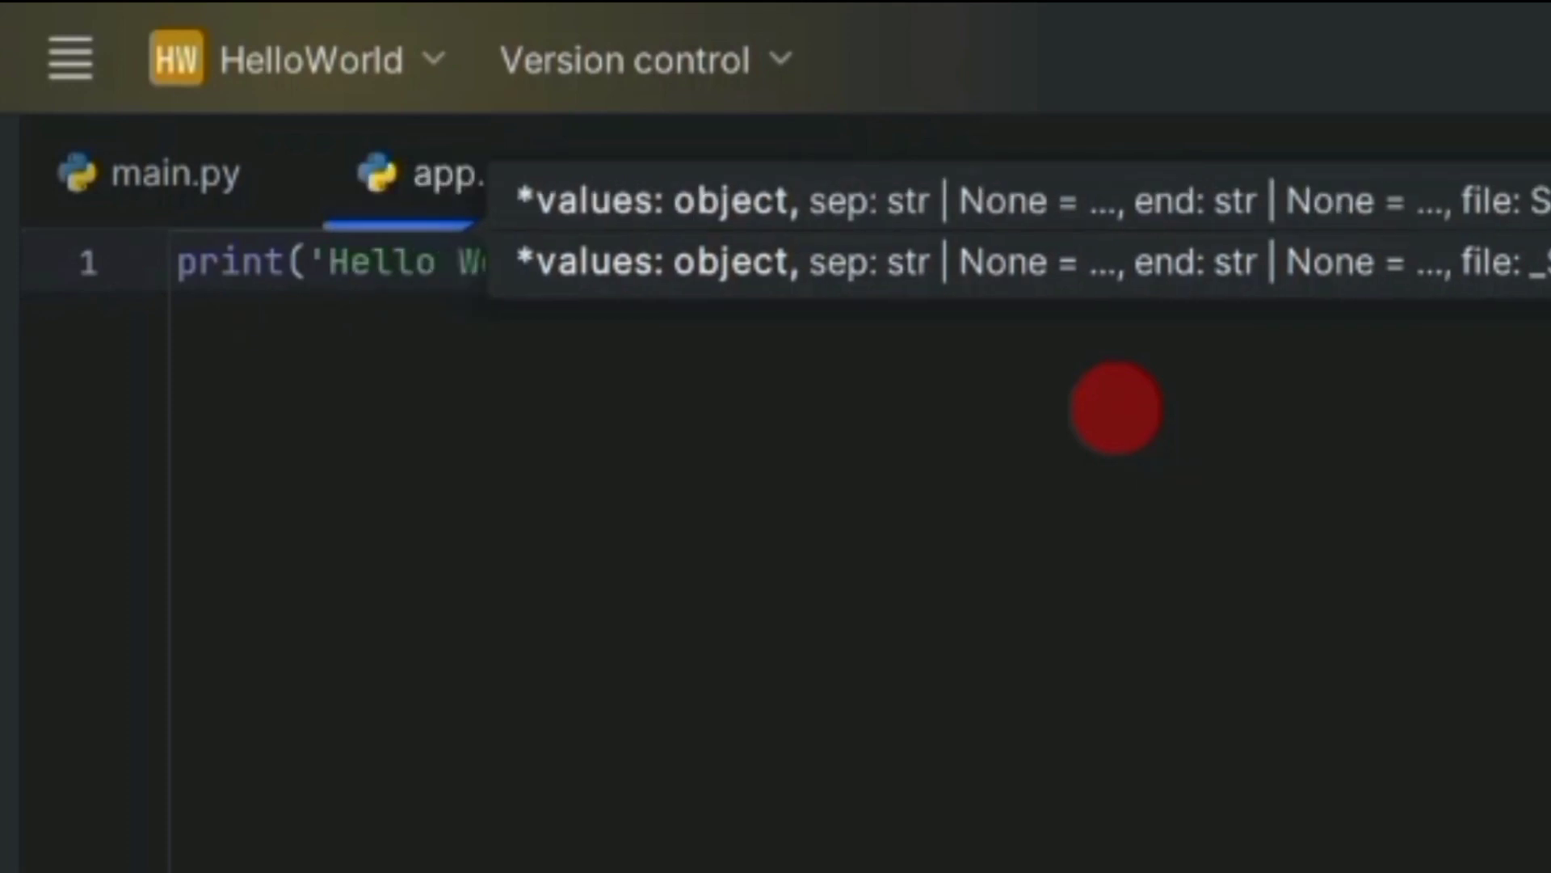
pyautogui.write("rld')")
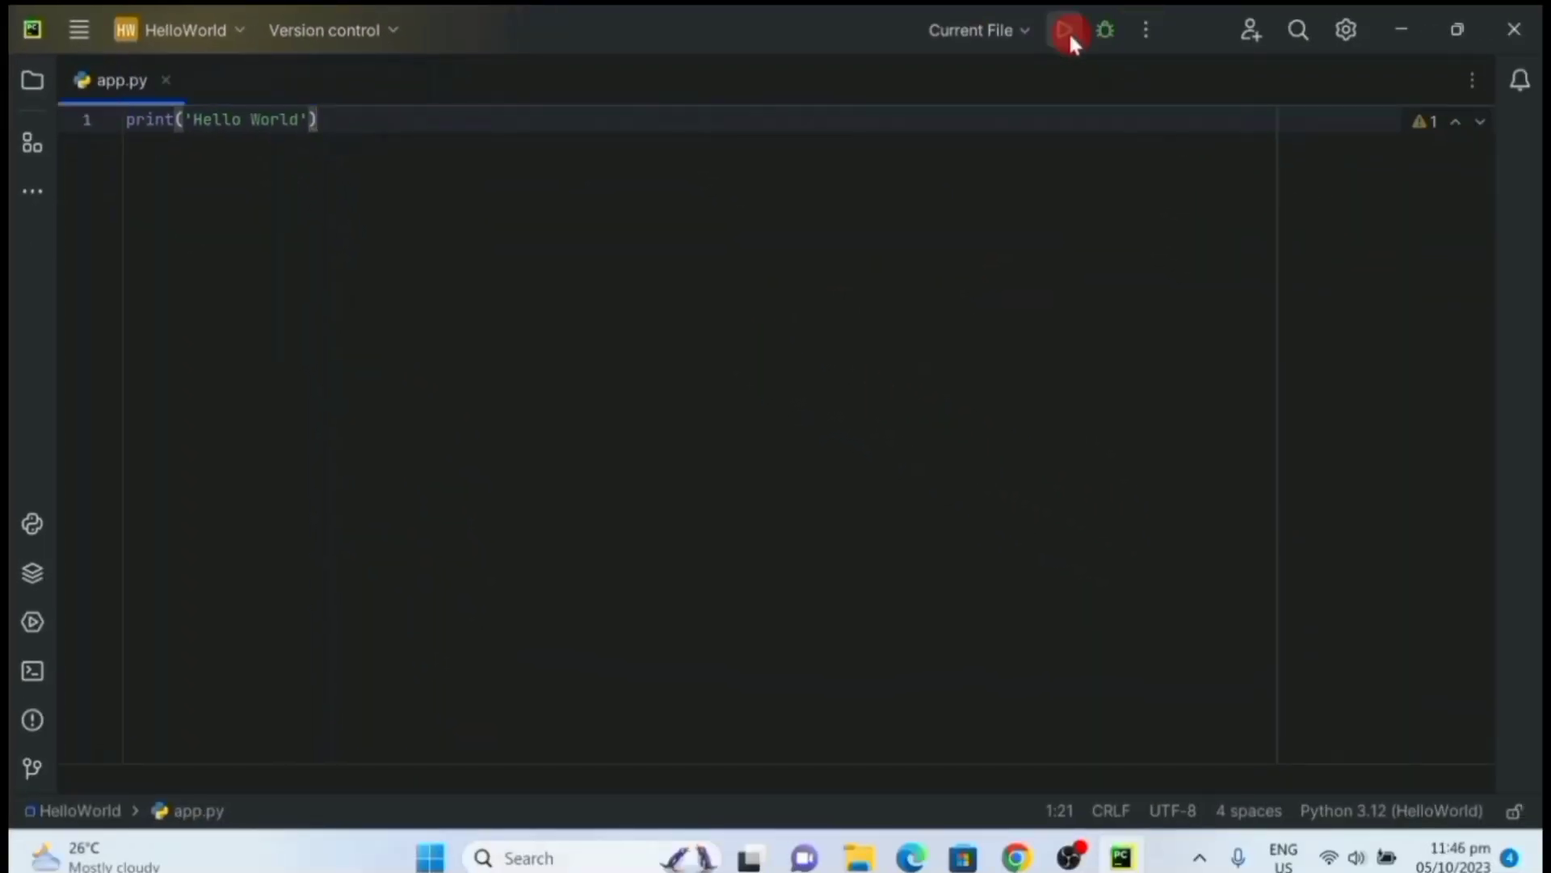
# Run app.py as the current file and check its printed line in the run output
pyautogui.click(1064, 31)
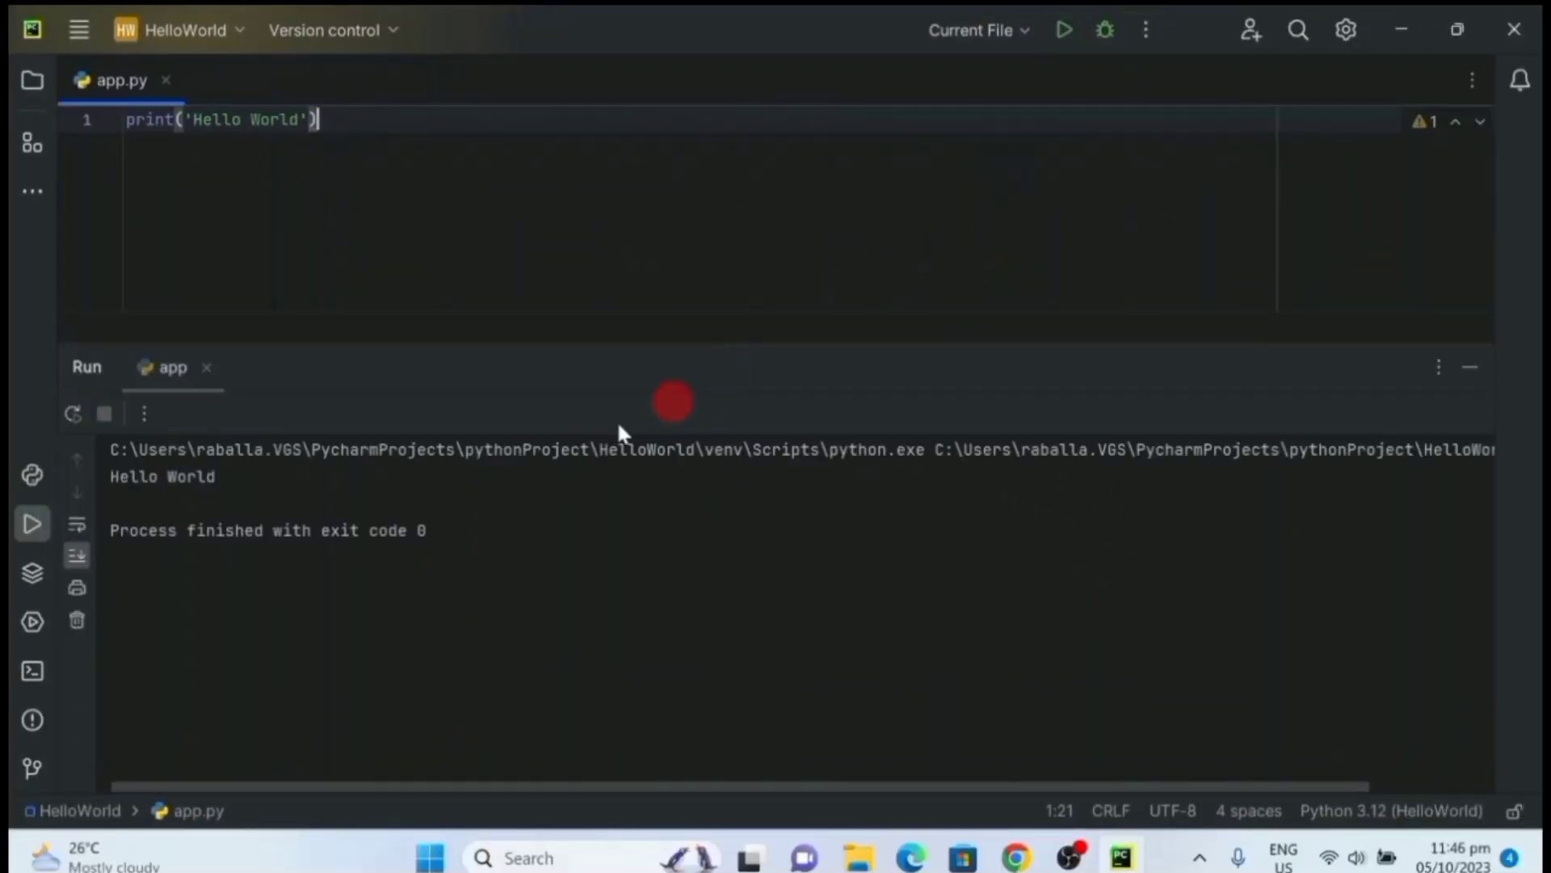
pyautogui.moveTo(271, 478); pyautogui.dragTo(46, 476)
pyautogui.click(313, 478)
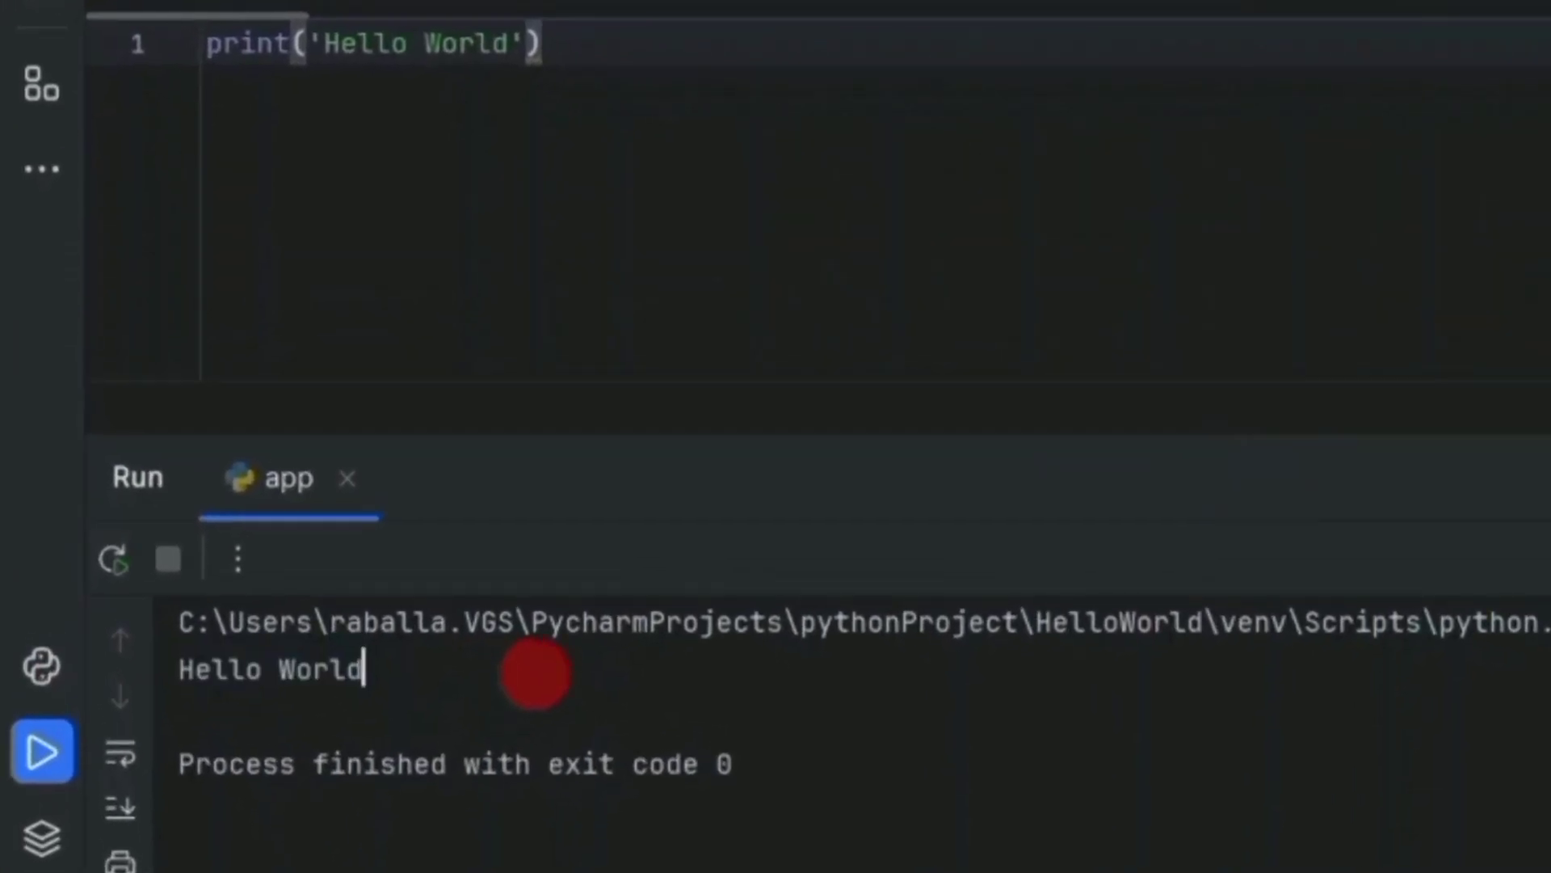